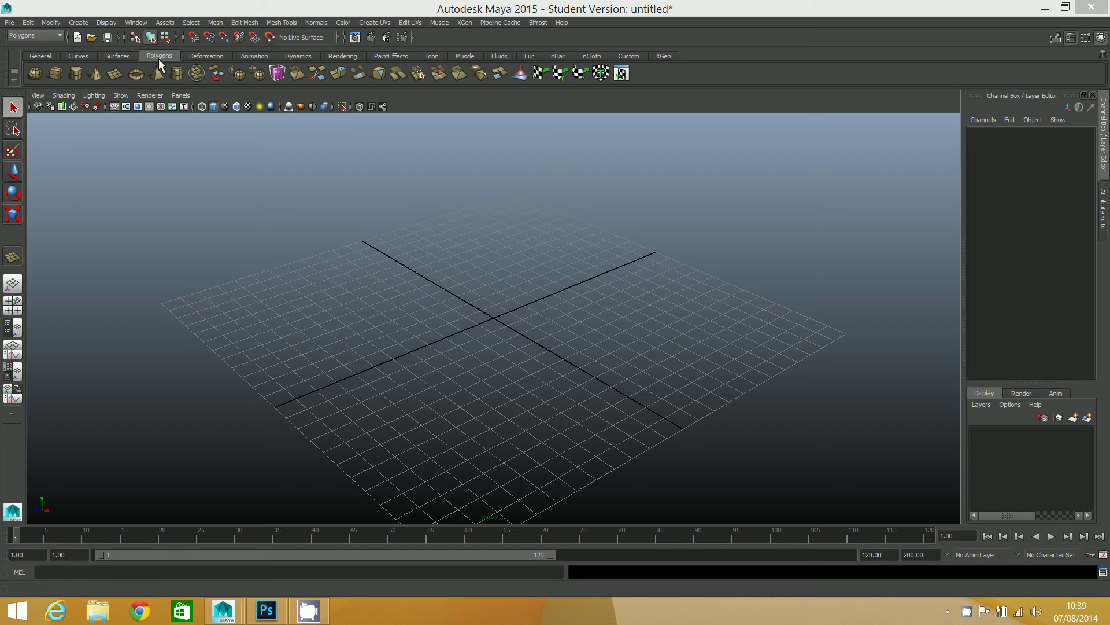
Place a polygon plane on the grid and set its Translate X, Y and Z to 0
click(115, 75)
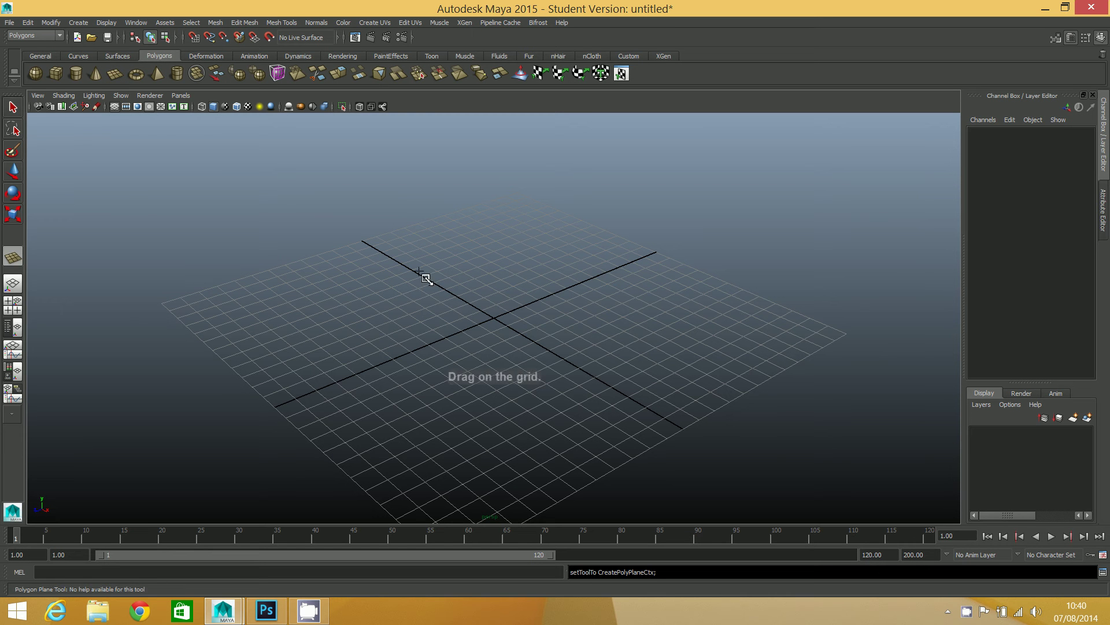
click(504, 327)
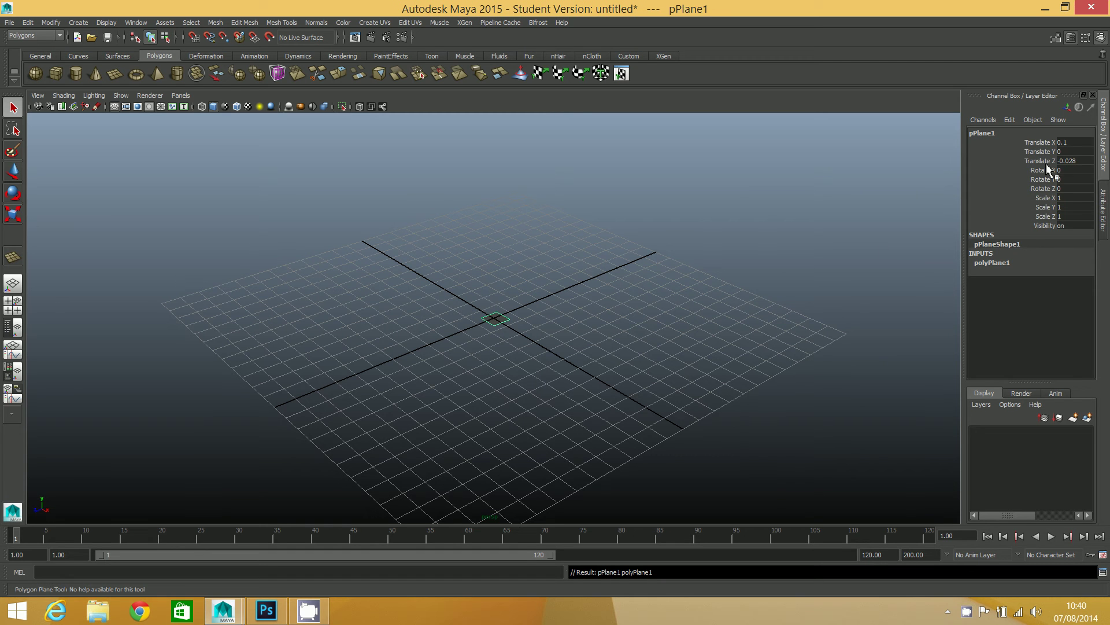
click(1071, 146)
drag(1071, 145, 1073, 162)
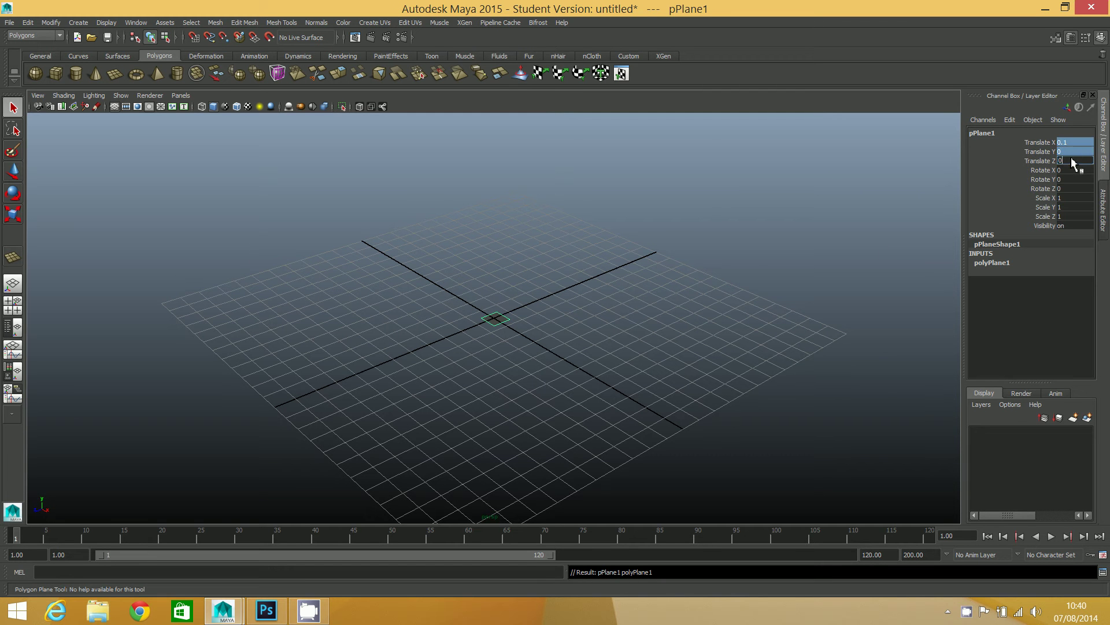
key(Return)
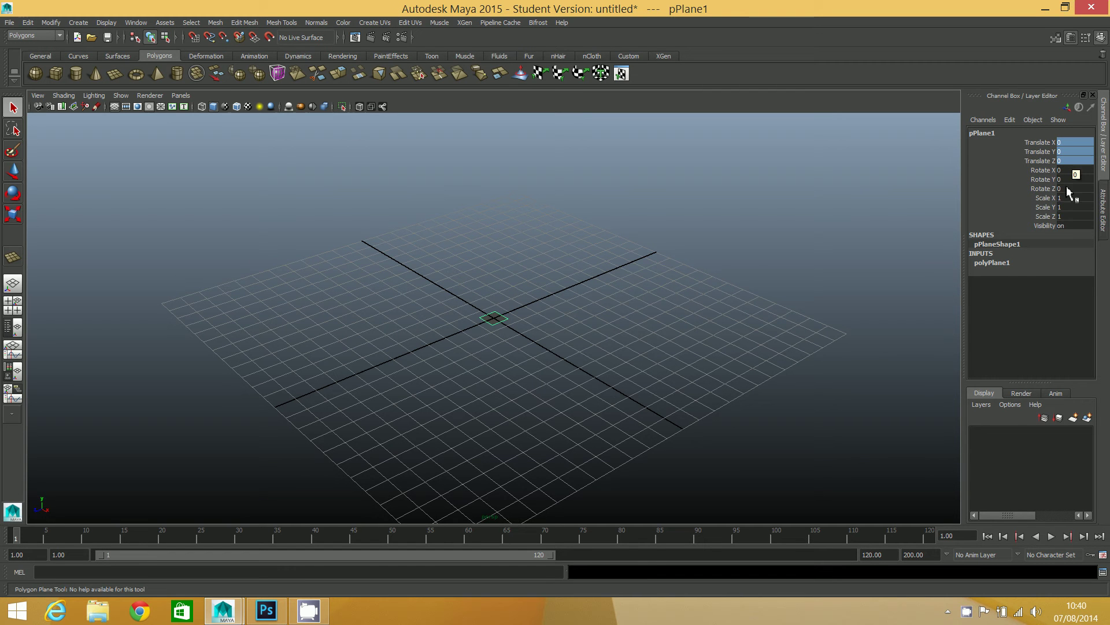
Set the plane's Width and Height to 100 in polyPlane1
click(990, 264)
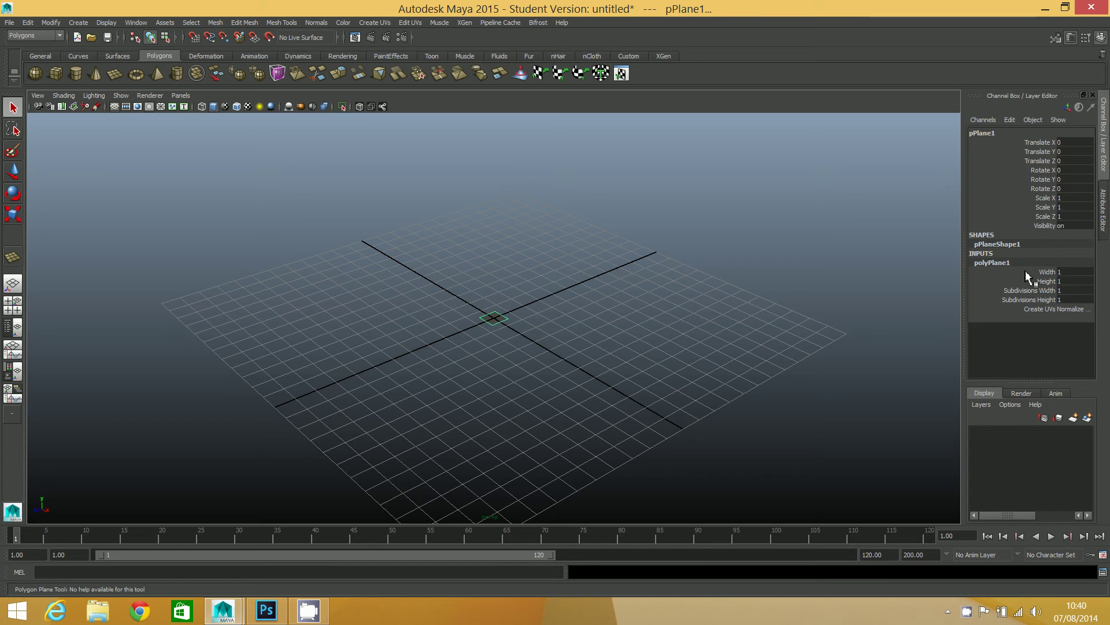
drag(1069, 272, 1068, 281)
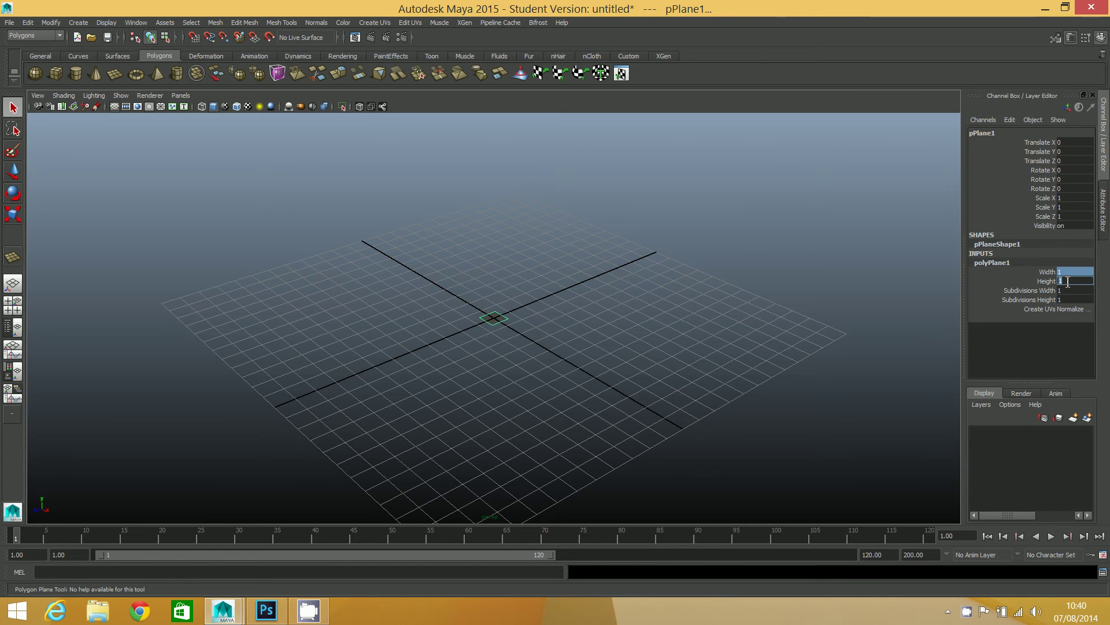
text(100)
key(Return)
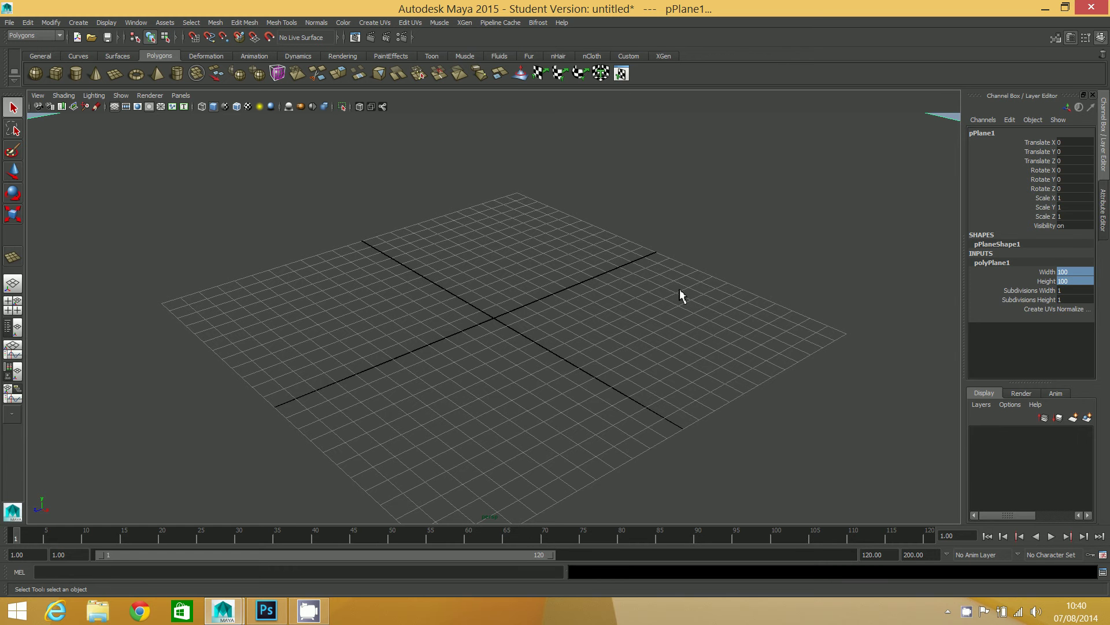
Set pPlane1's Subdivisions Width and Height to 40
key(f)
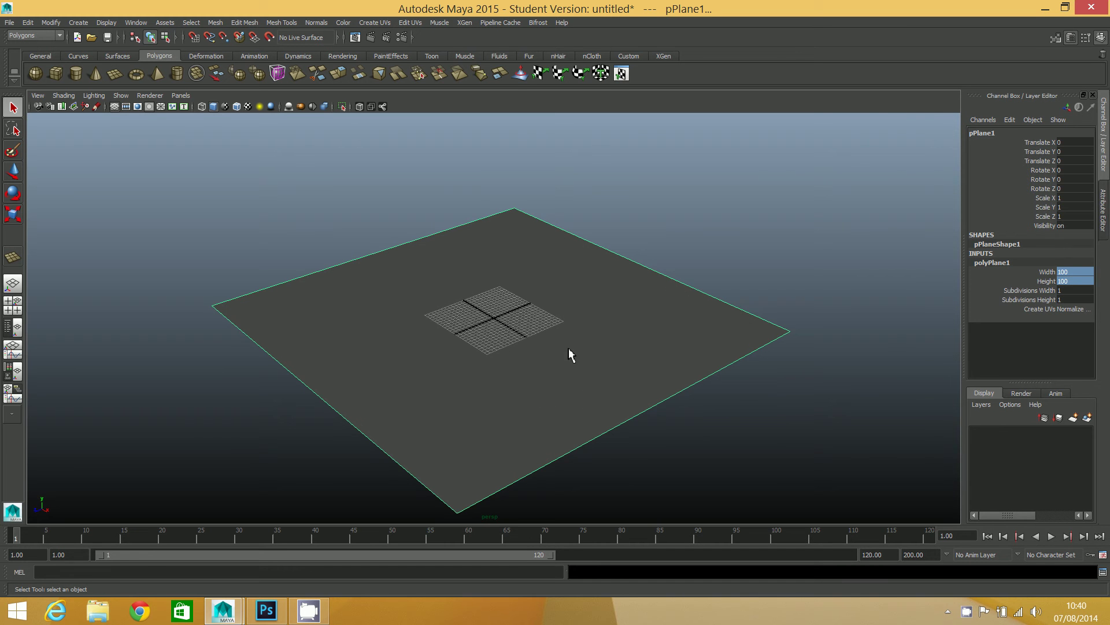
mouse_move(520, 285)
alt+mouse_down()
mouse_move(489, 285)
mouse_move(498, 267)
mouse_move(501, 279)
alt+mouse_up()
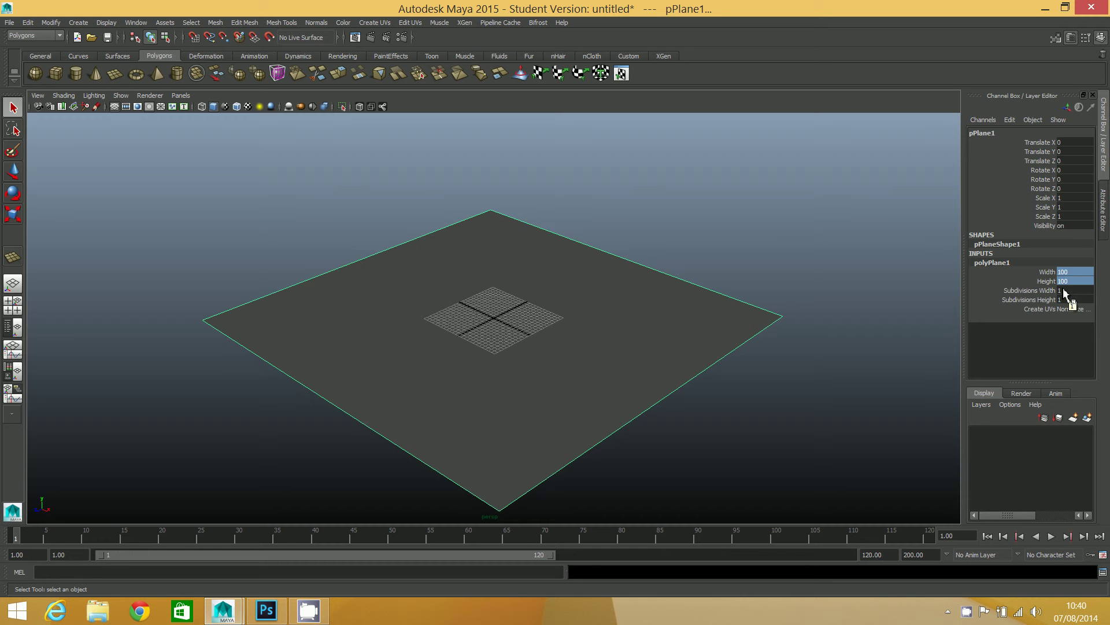
drag(1063, 291, 1063, 304)
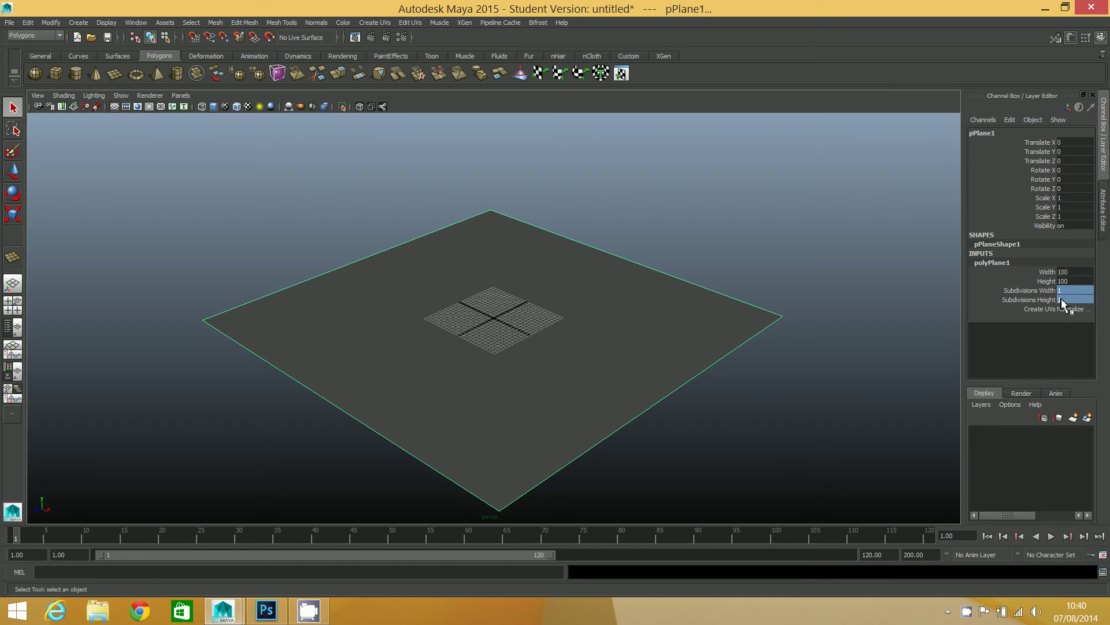
click(1061, 300)
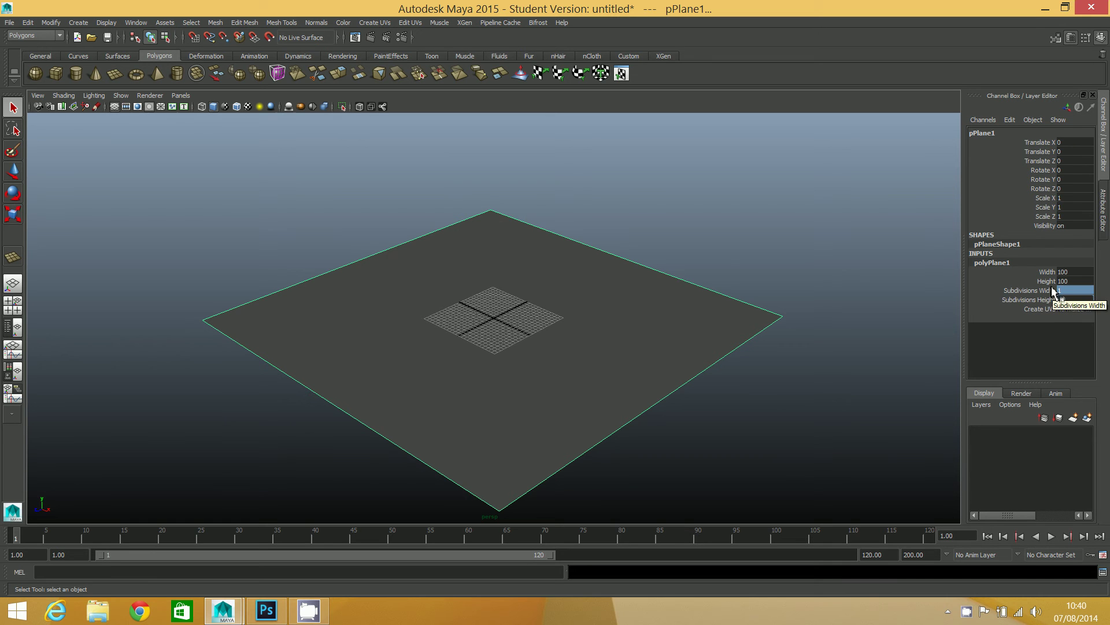
text(40)
key(Return)
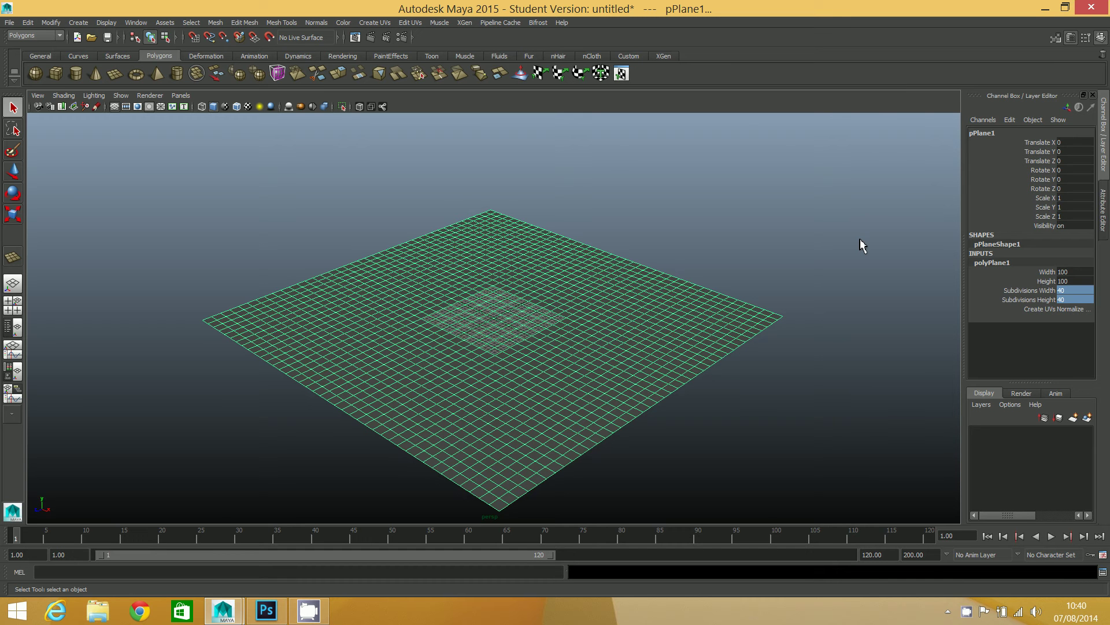
Move pPlane1 left along X and set its Translate X to -110
click(13, 170)
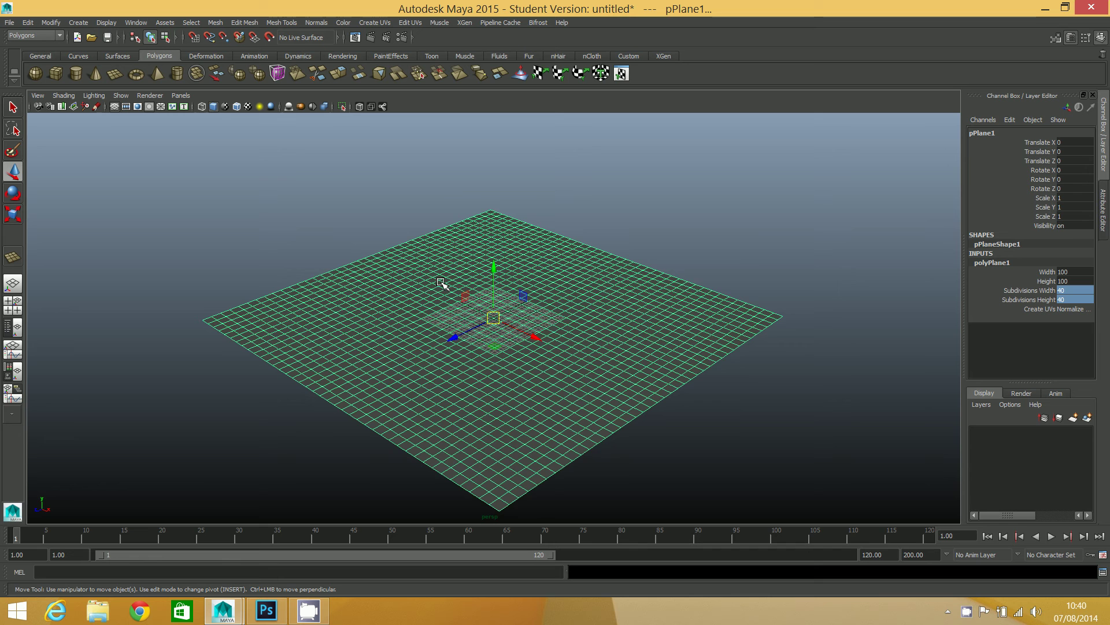
drag(536, 339, 364, 284)
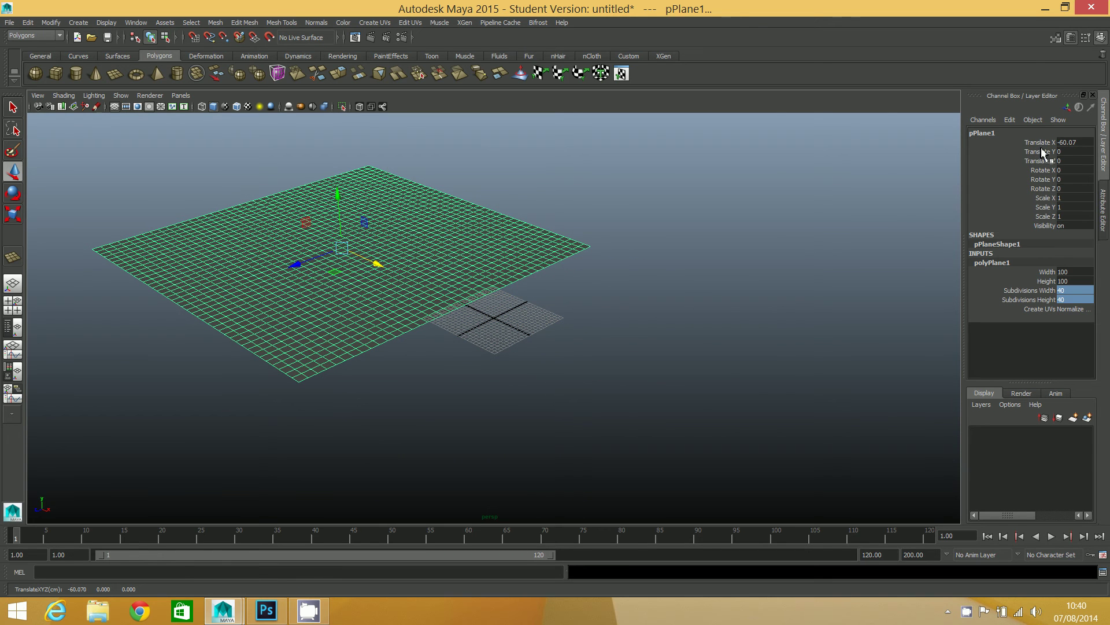
click(1074, 149)
click(524, 317)
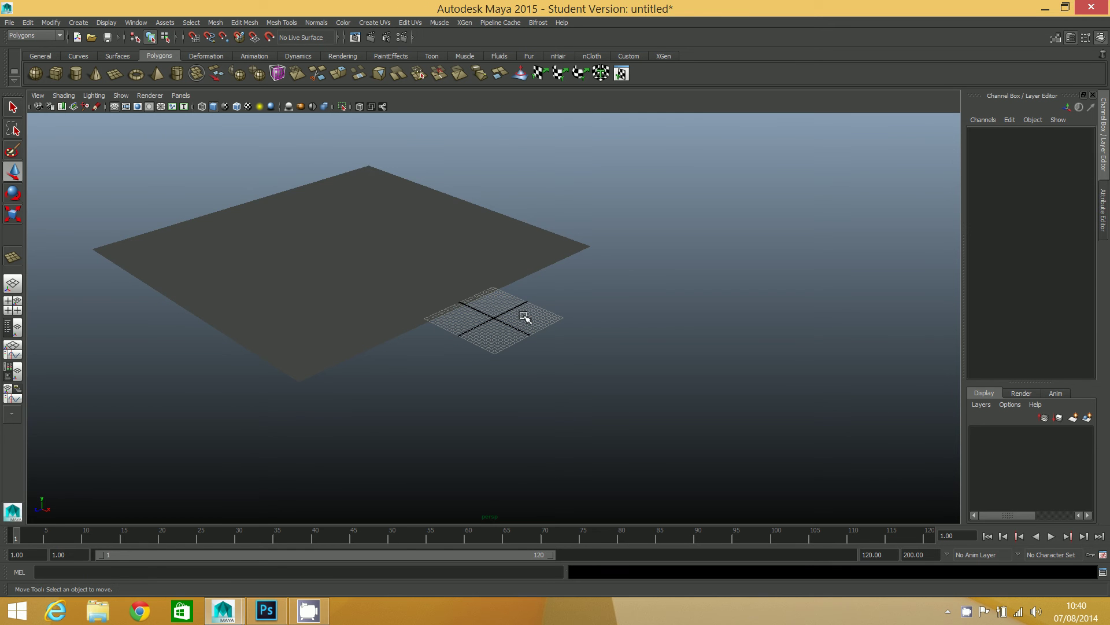
click(402, 253)
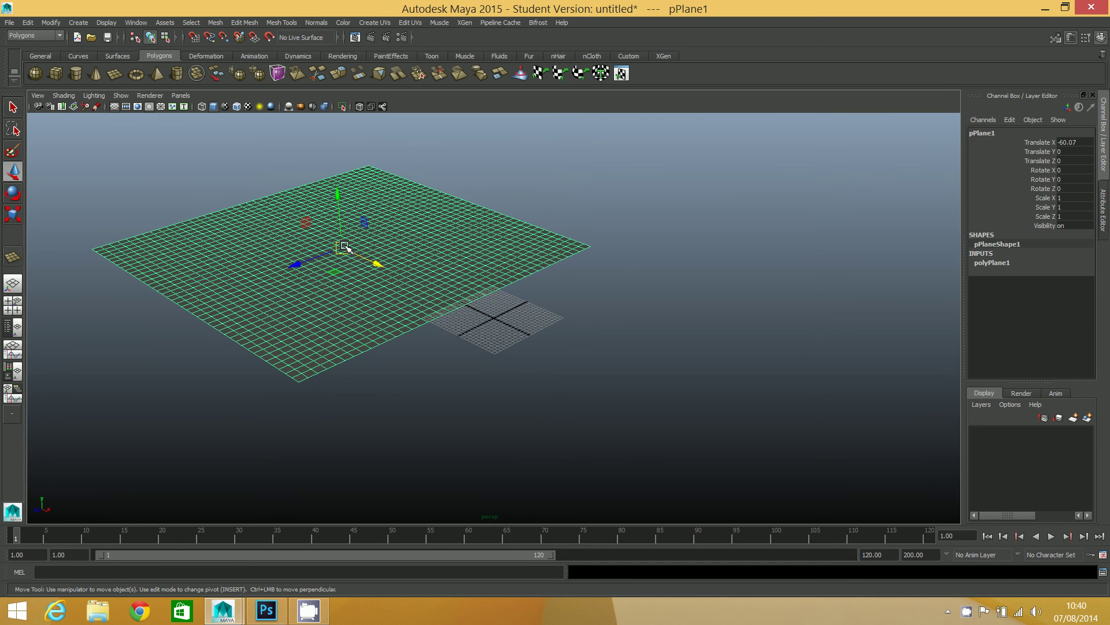
double_click(1076, 142)
text(-110)
key(Return)
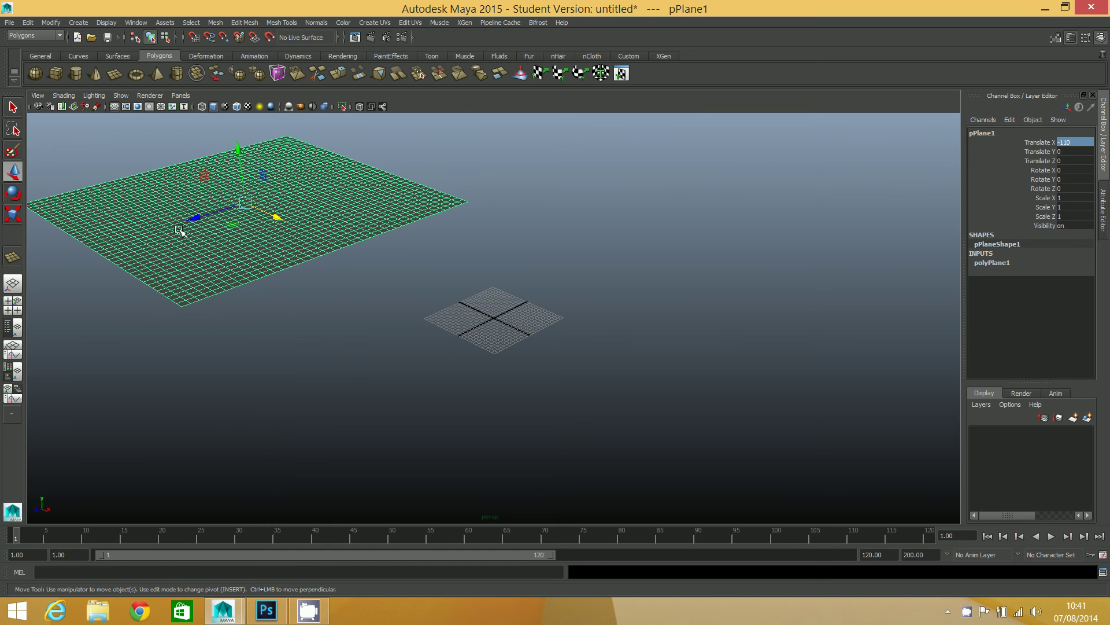
Create a second plane at the origin, 100 by 100, with 200 subdivisions each way
click(115, 74)
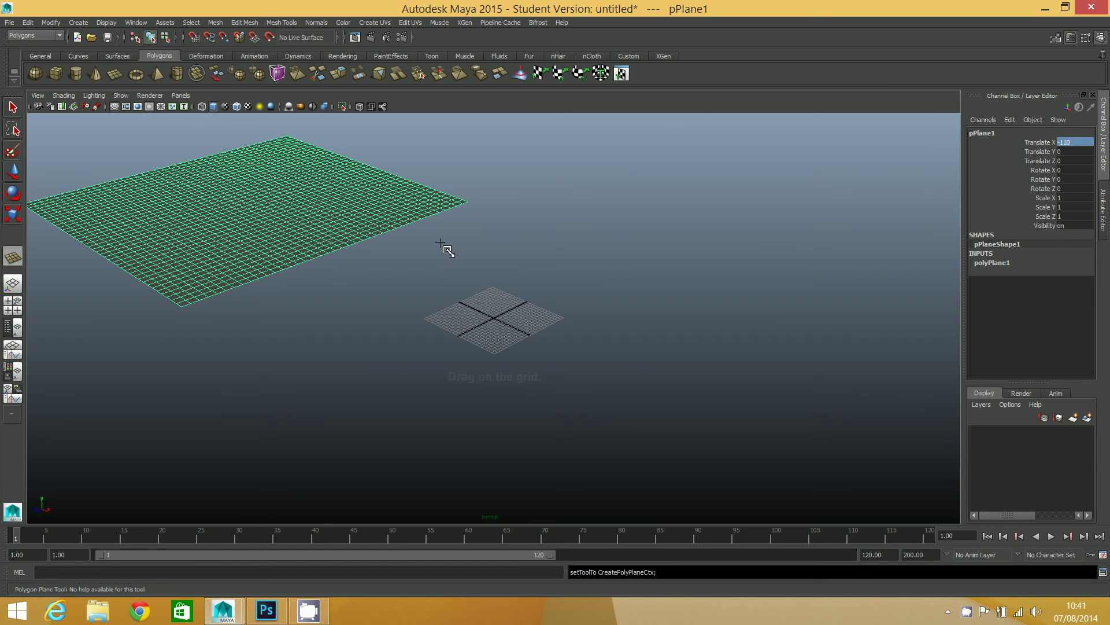
click(503, 327)
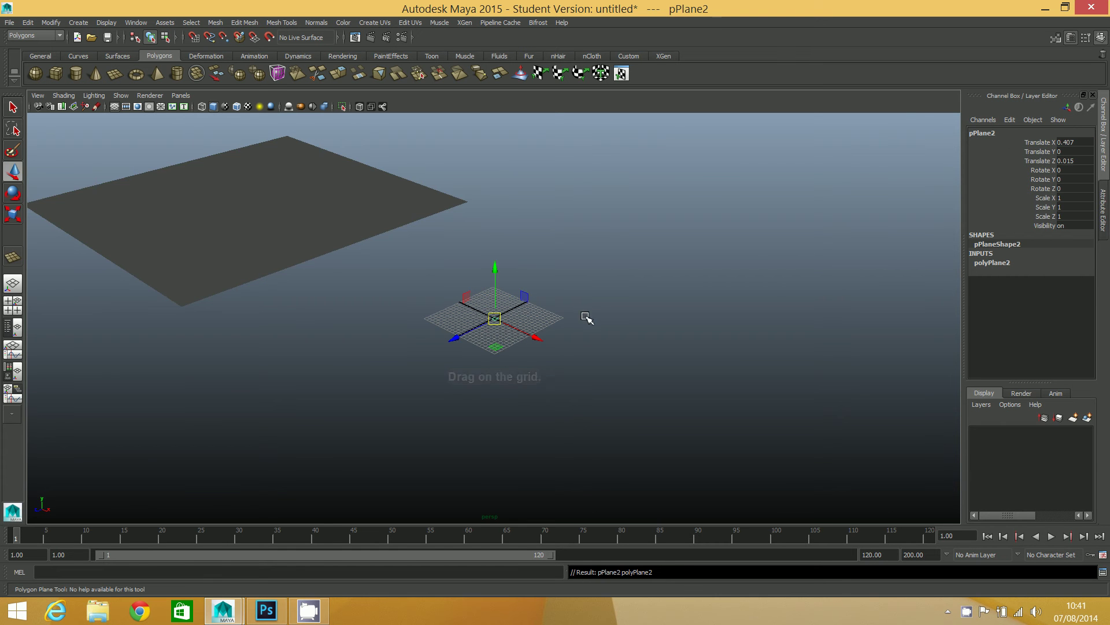
drag(1070, 142, 1072, 163)
key(Return)
click(992, 262)
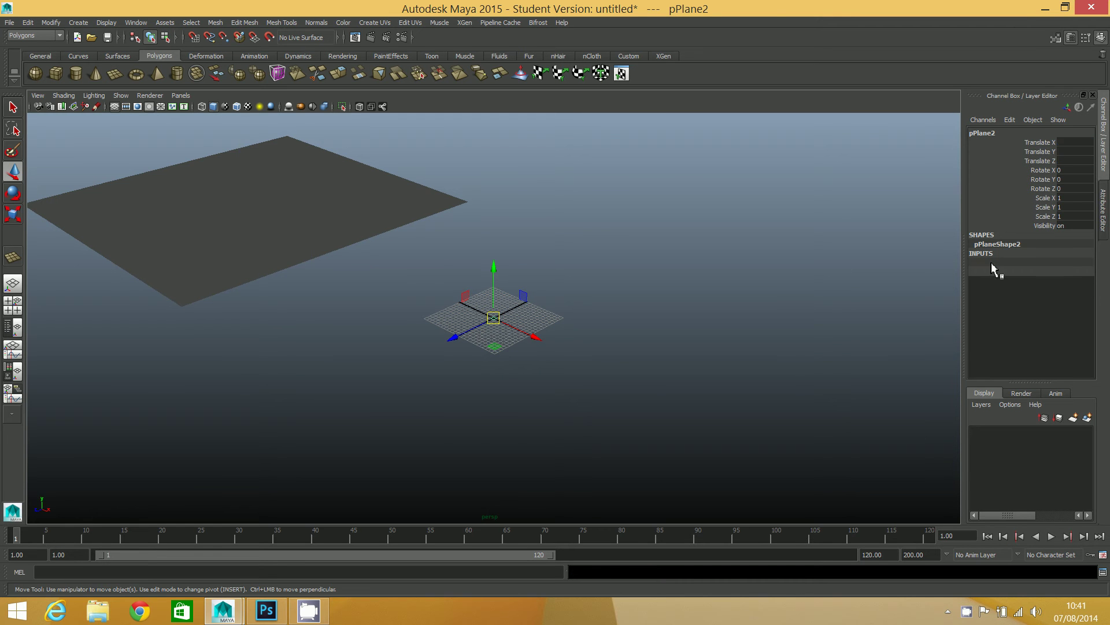
drag(1070, 271, 1070, 282)
text(100)
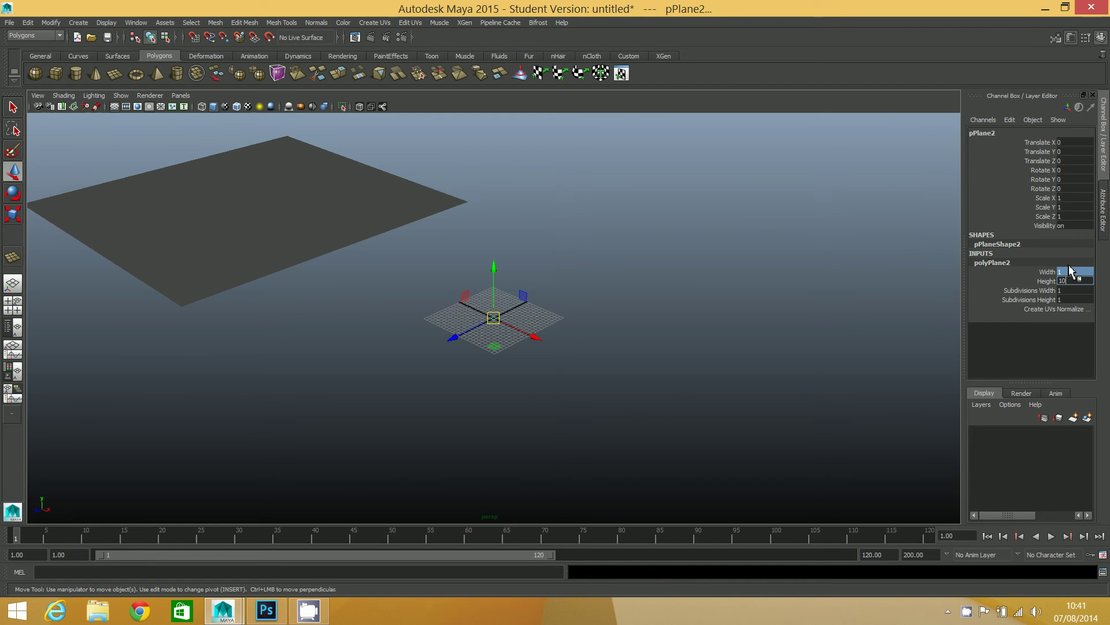
key(Return)
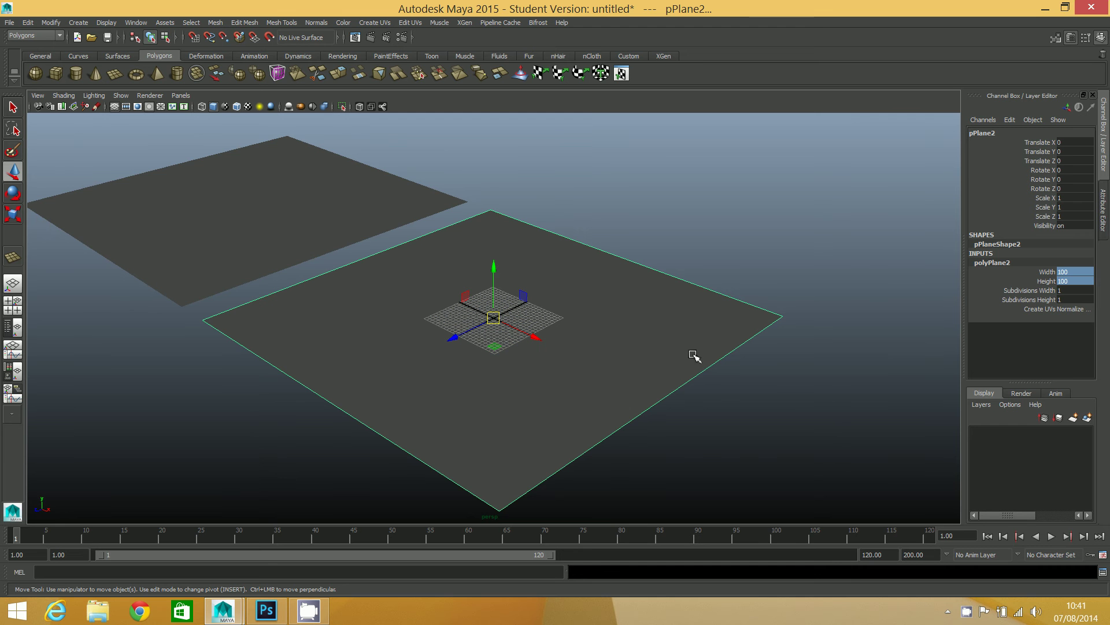
drag(1076, 291, 1074, 299)
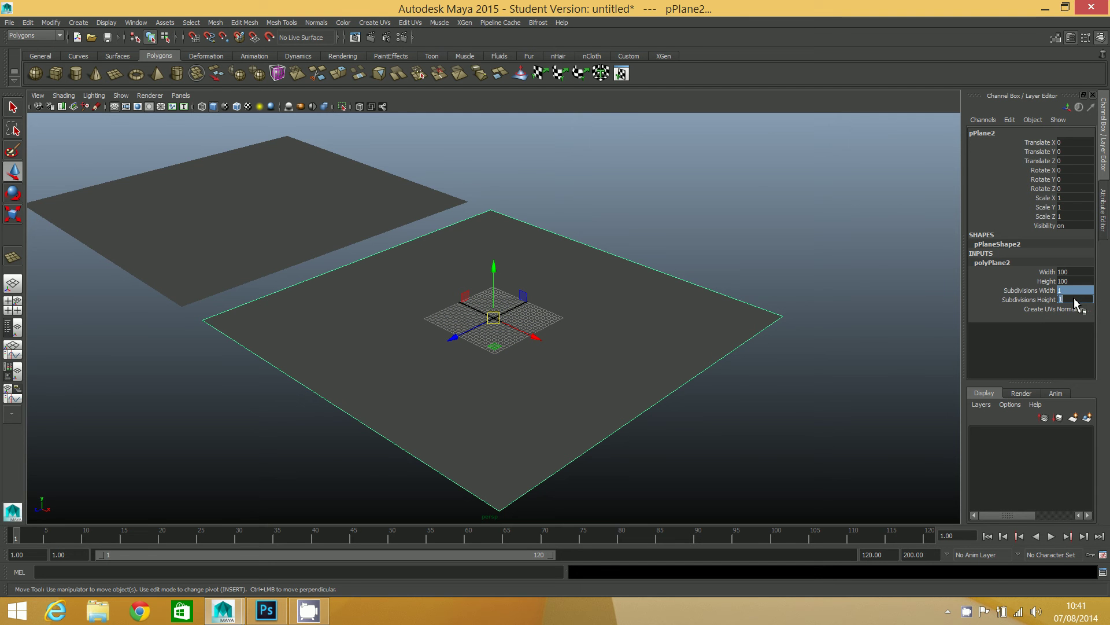
key(Return)
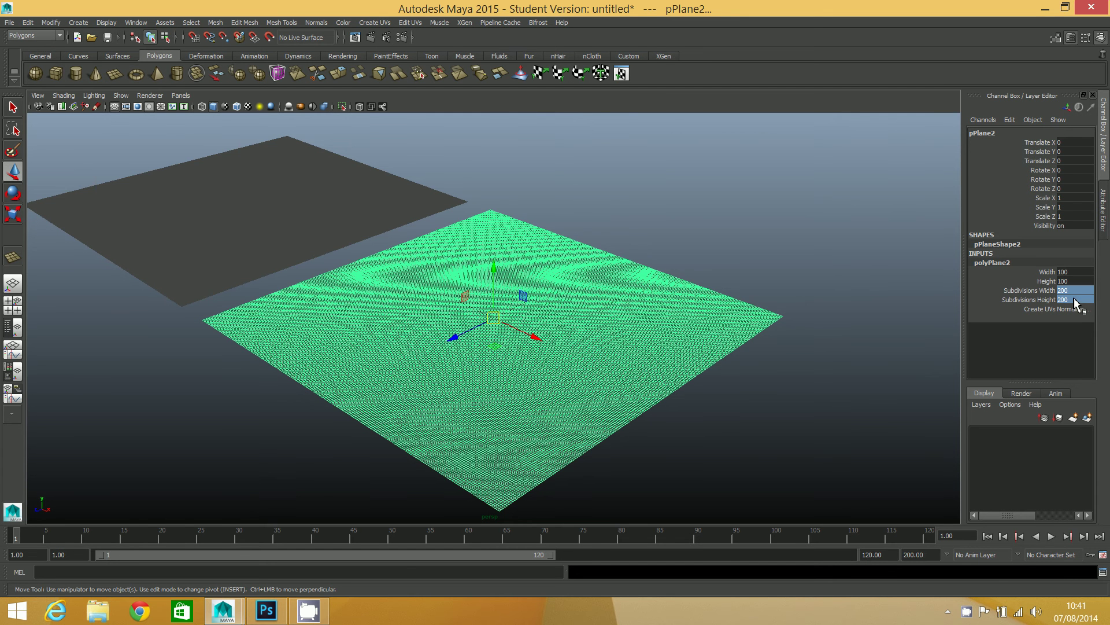
Switch to smooth shading, reframe the view and select the left plane pPlane1
click(312, 229)
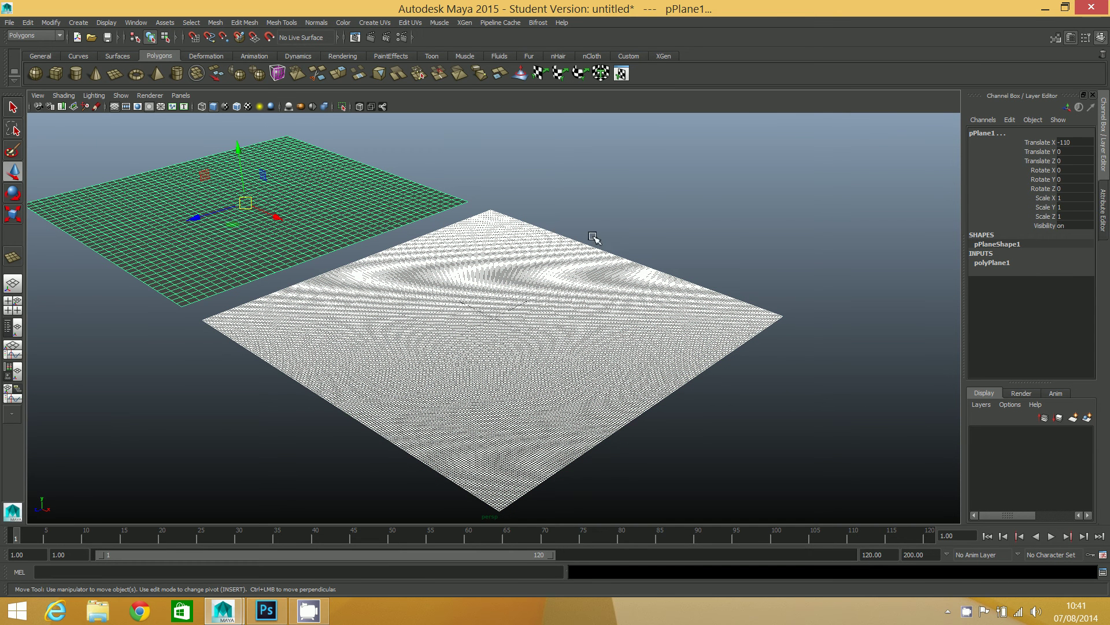
key(5)
click(589, 195)
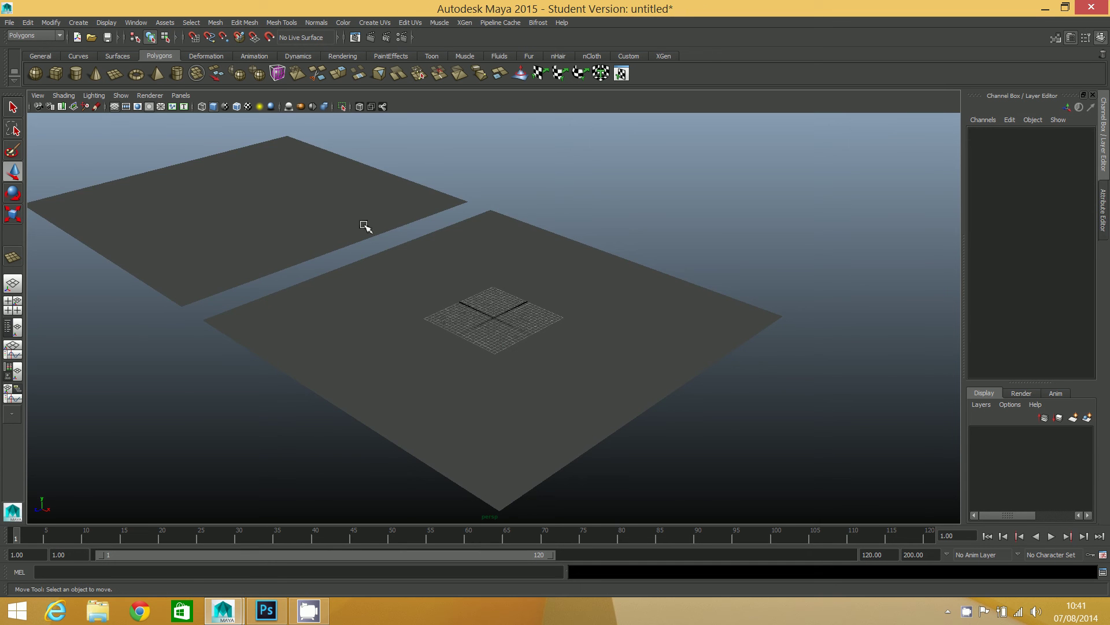
scroll(364, 228, up, 4)
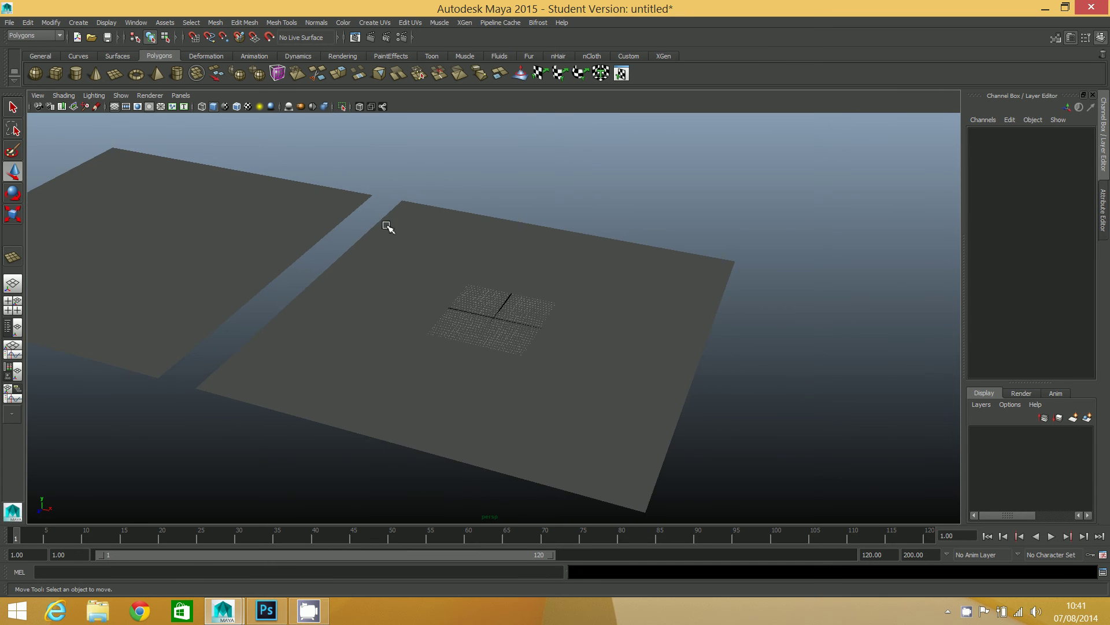
alt+middle_drag(387, 227, 545, 230)
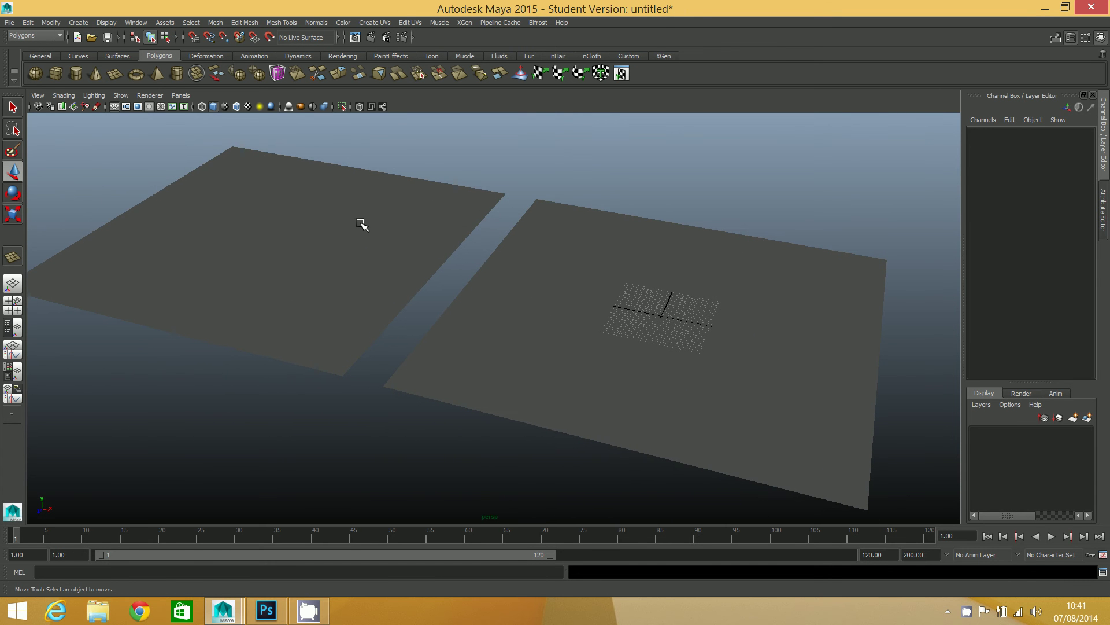
click(362, 224)
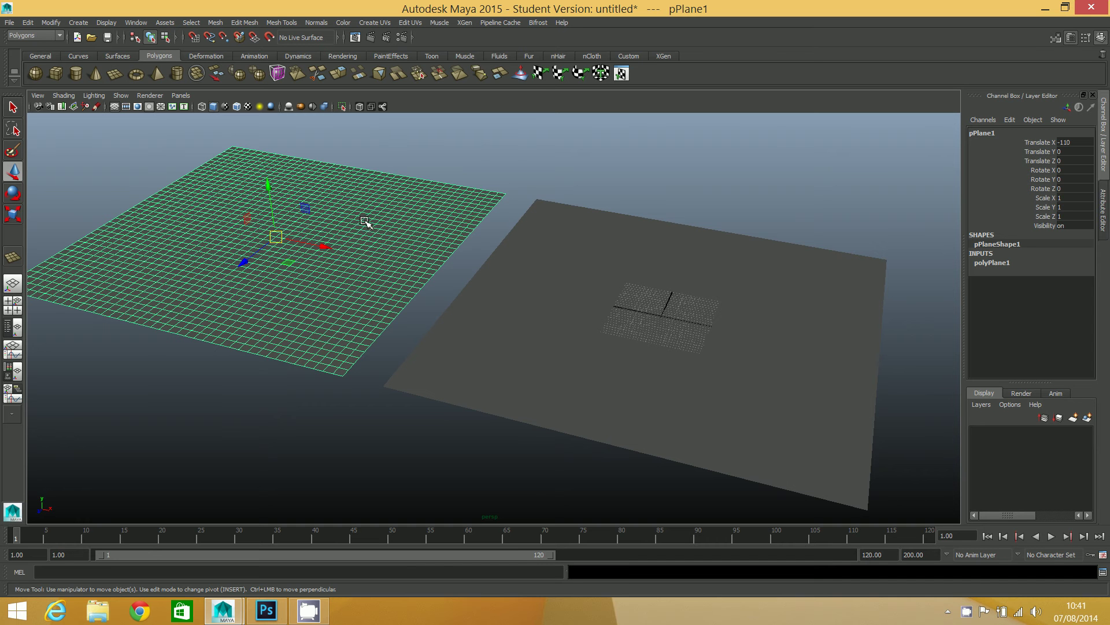
Activate the Sculpt Geometry Tool with the Pull operation and Max. displacement 10
double_click(521, 73)
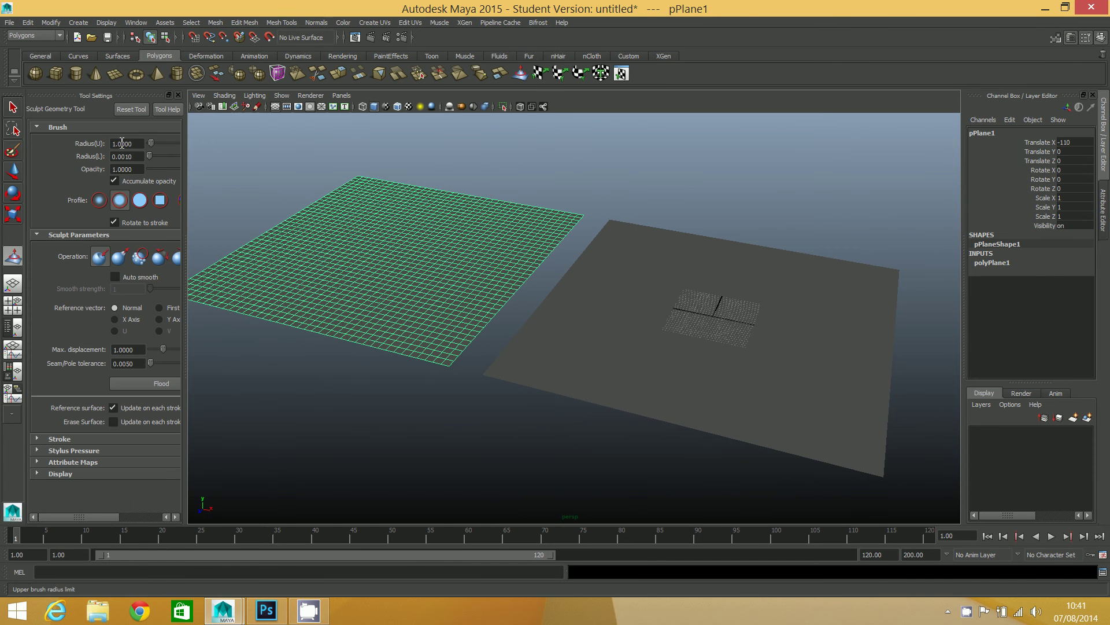
drag(183, 272, 267, 280)
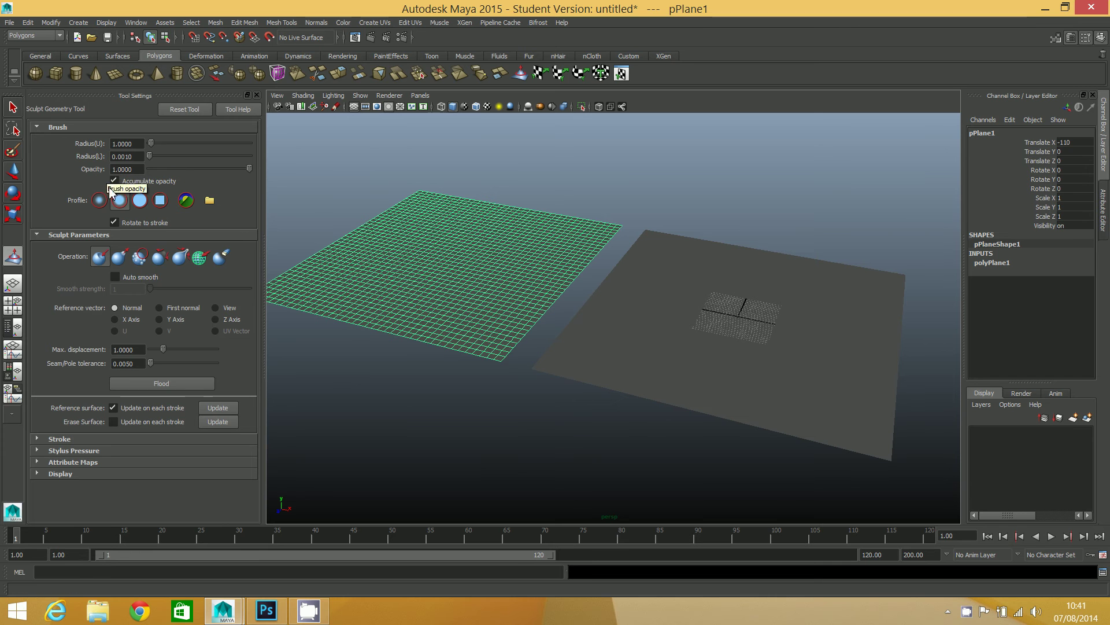
click(120, 258)
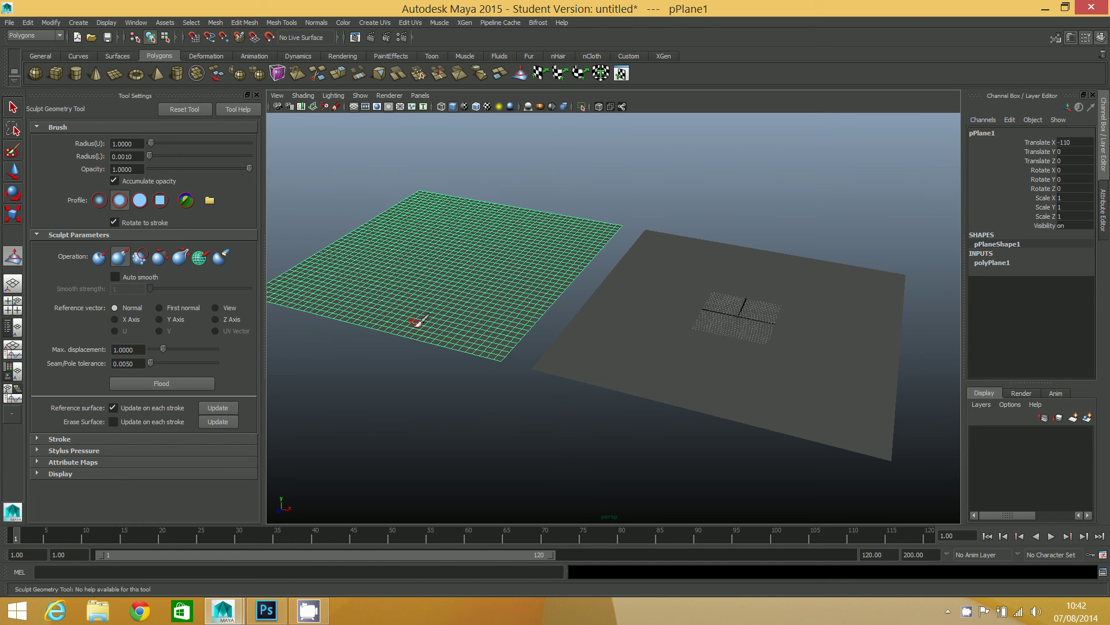
click(133, 348)
drag(133, 347, 107, 340)
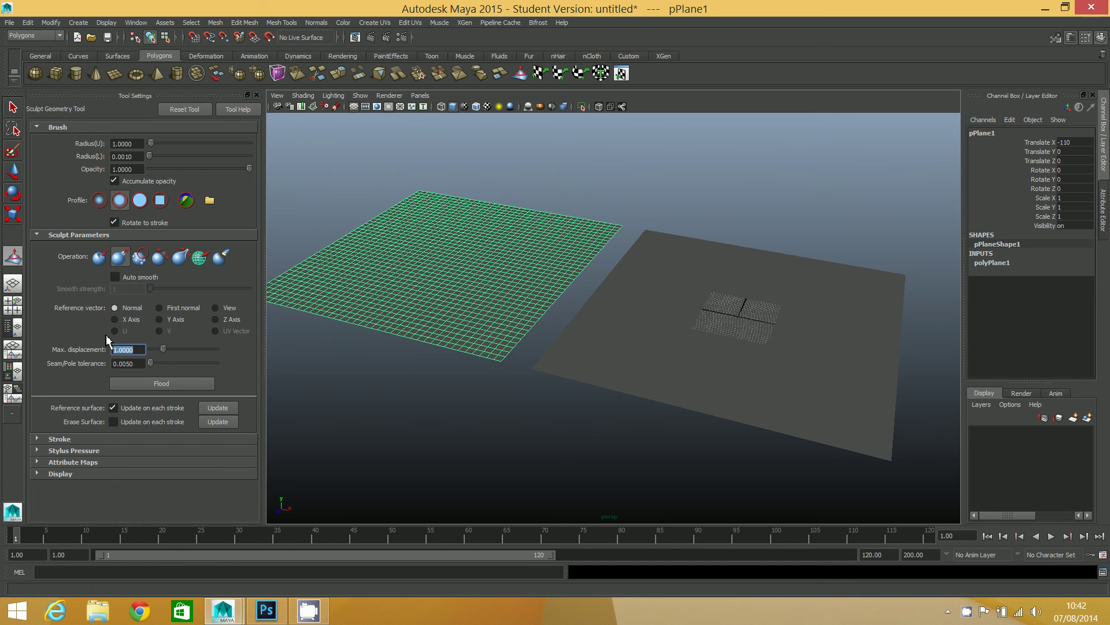
text(10)
key(Return)
Import Terrain HM.tga as an attribute map to displace pPlane1
click(38, 462)
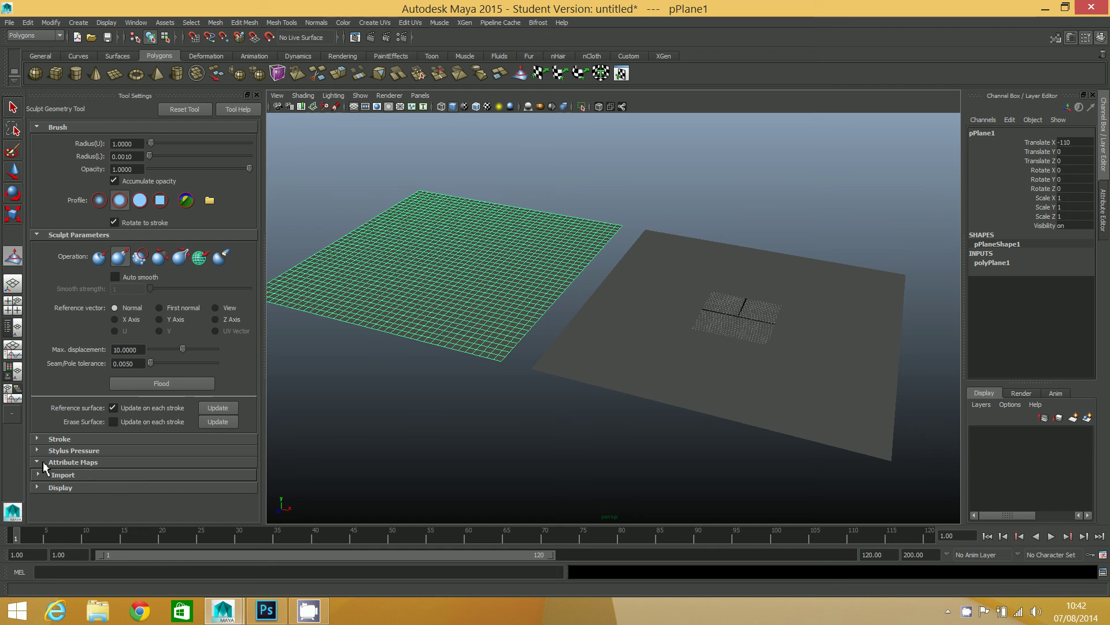
click(39, 474)
scroll(52, 475, down, 1)
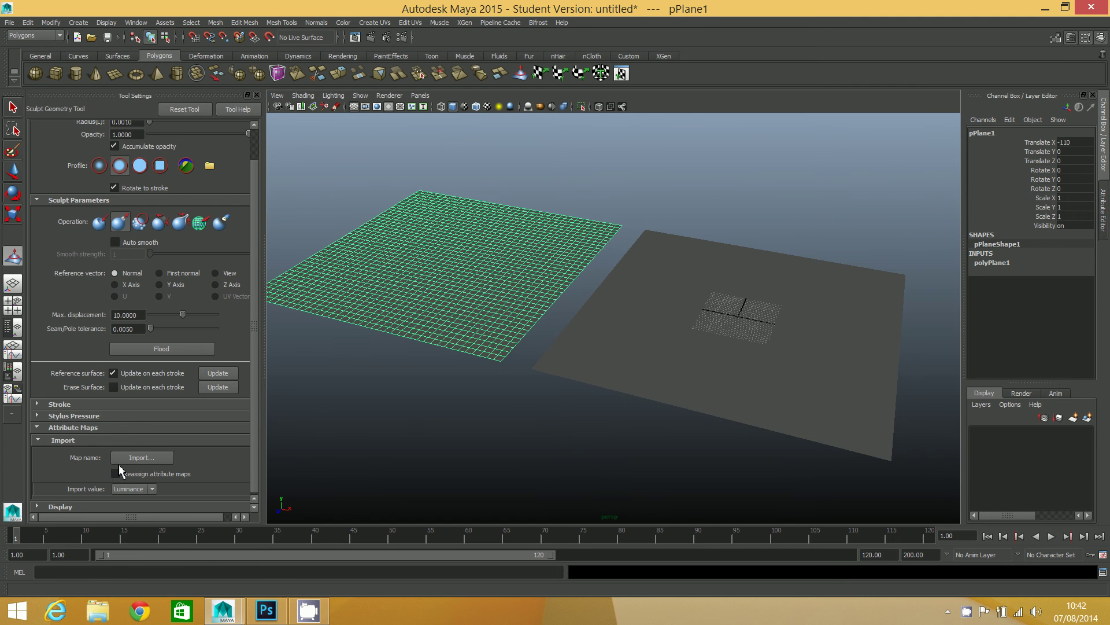
click(142, 458)
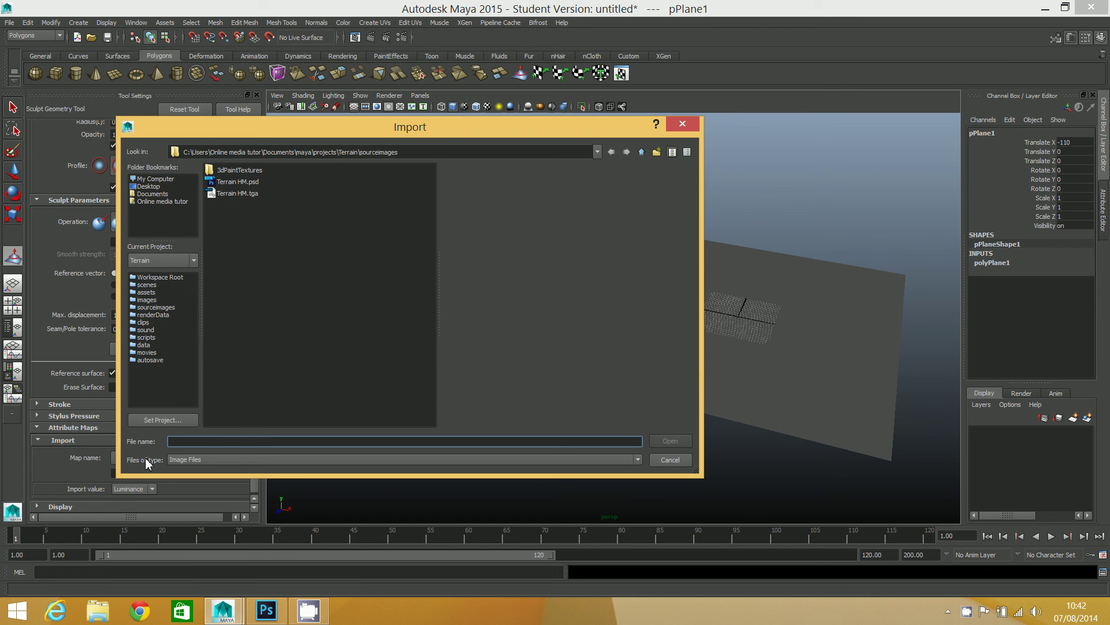
click(231, 193)
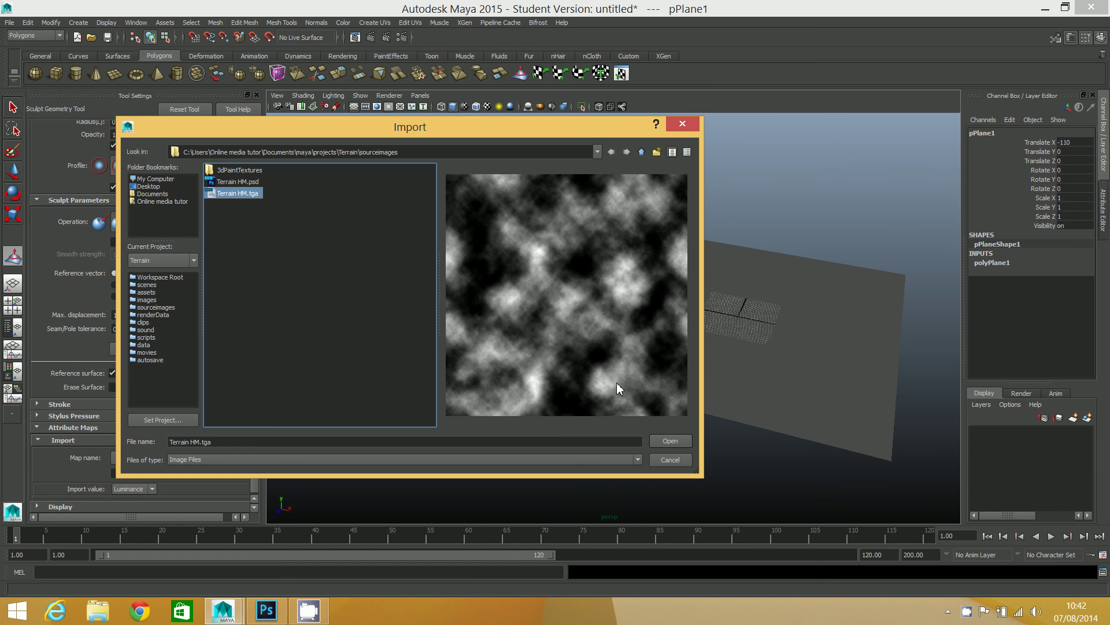
click(669, 442)
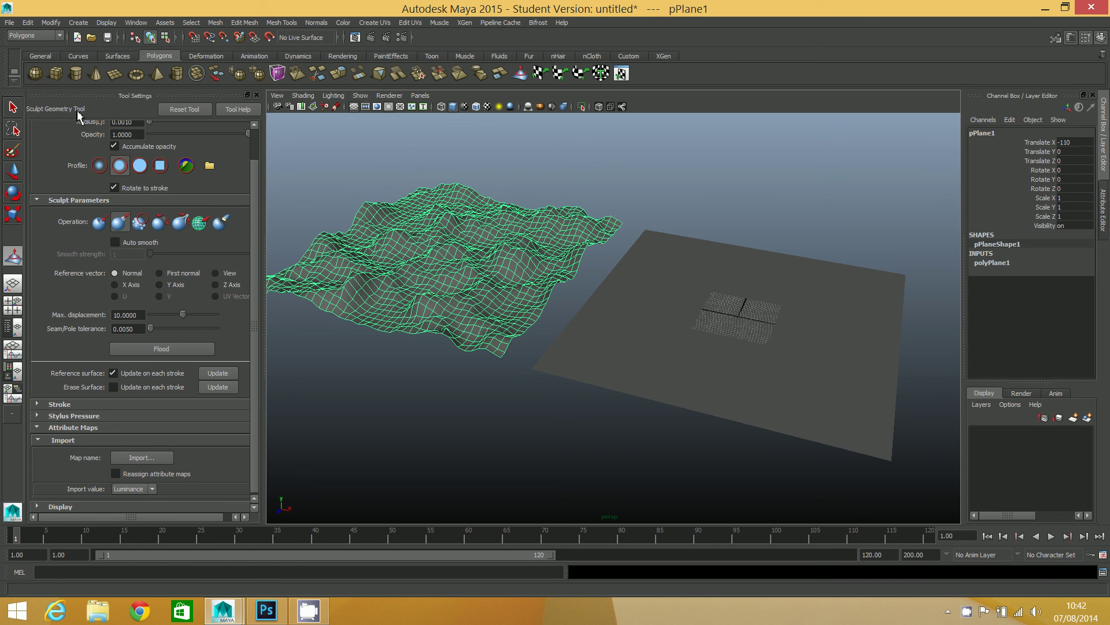
Return to the Select Tool, deselect the terrain and reframe both planes
click(13, 108)
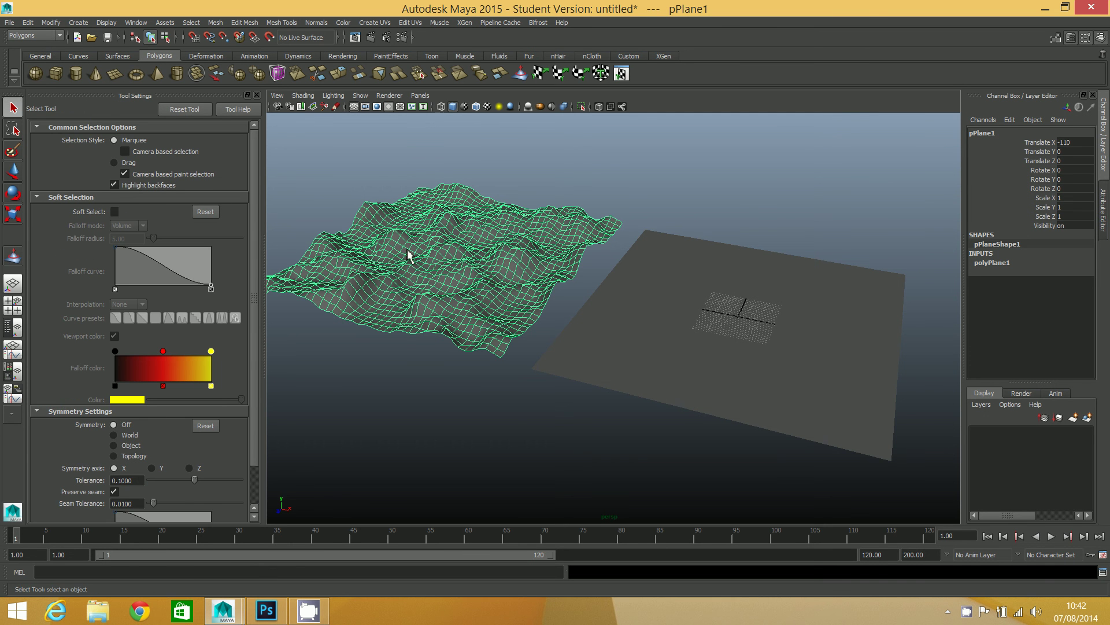
click(472, 315)
alt+drag(404, 330, 442, 339)
alt+middle_drag(498, 342, 432, 314)
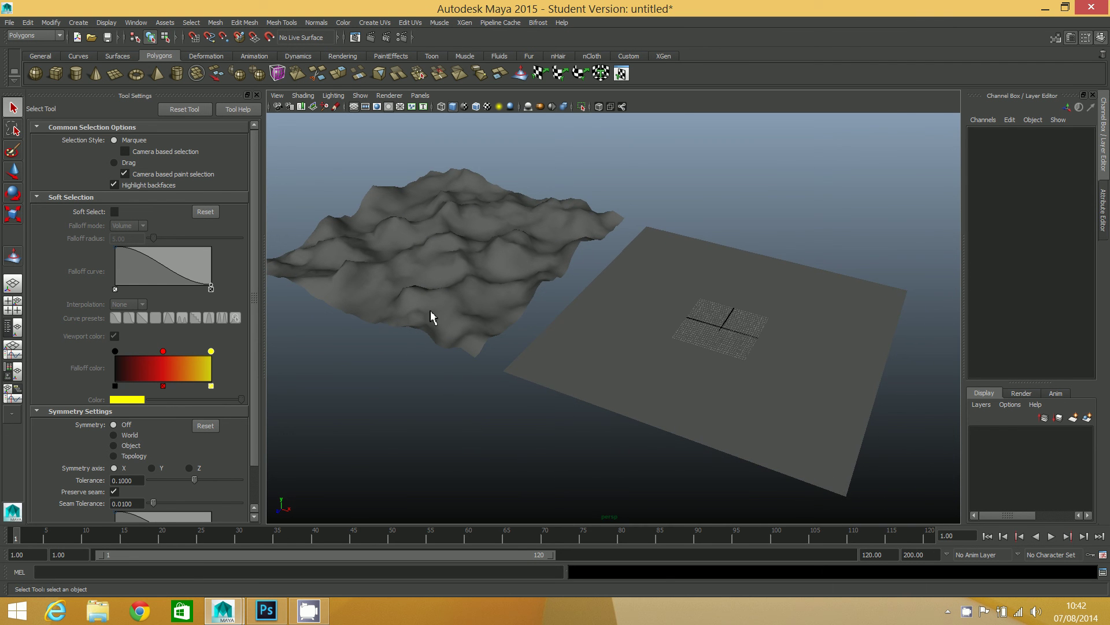
Select the right plane and import Terrain HM.tga onto it with the Sculpt Geometry Tool, then deselect
click(589, 370)
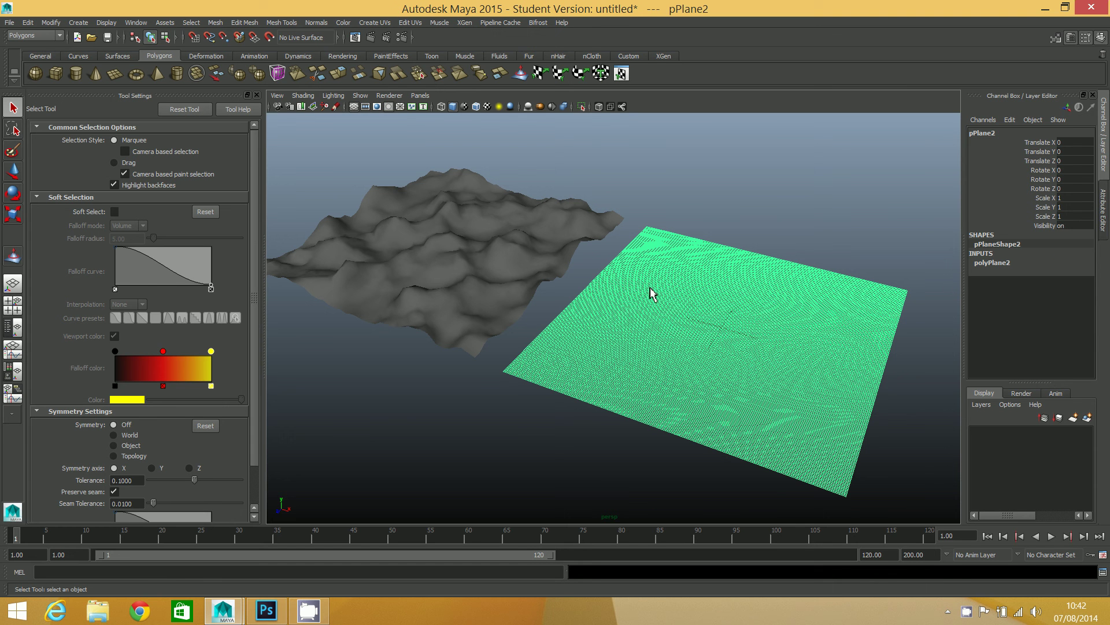
click(521, 74)
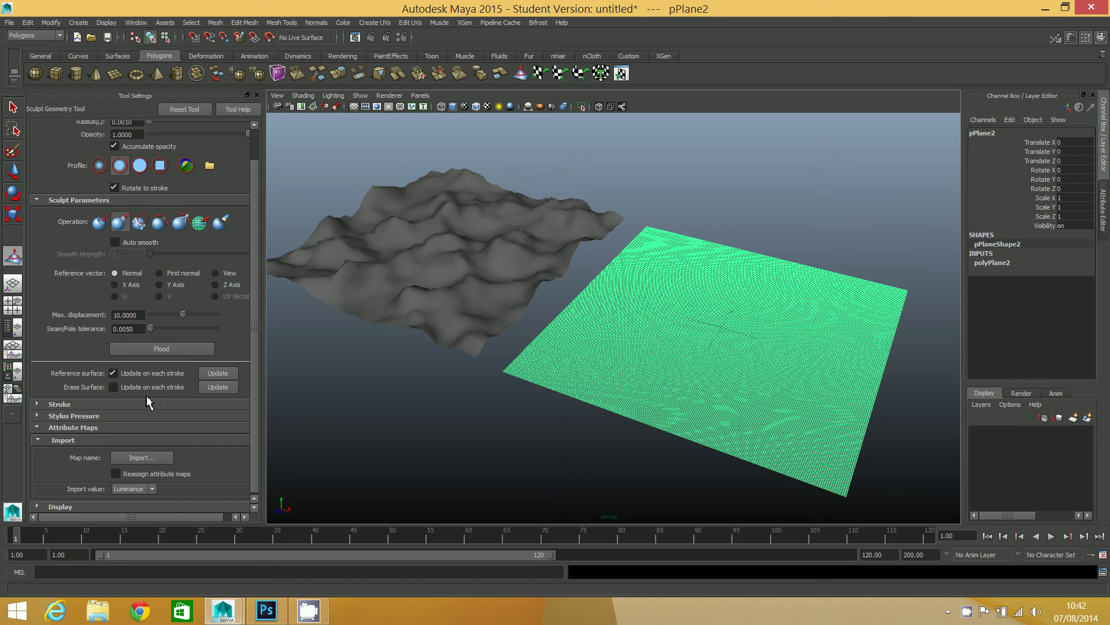
click(133, 461)
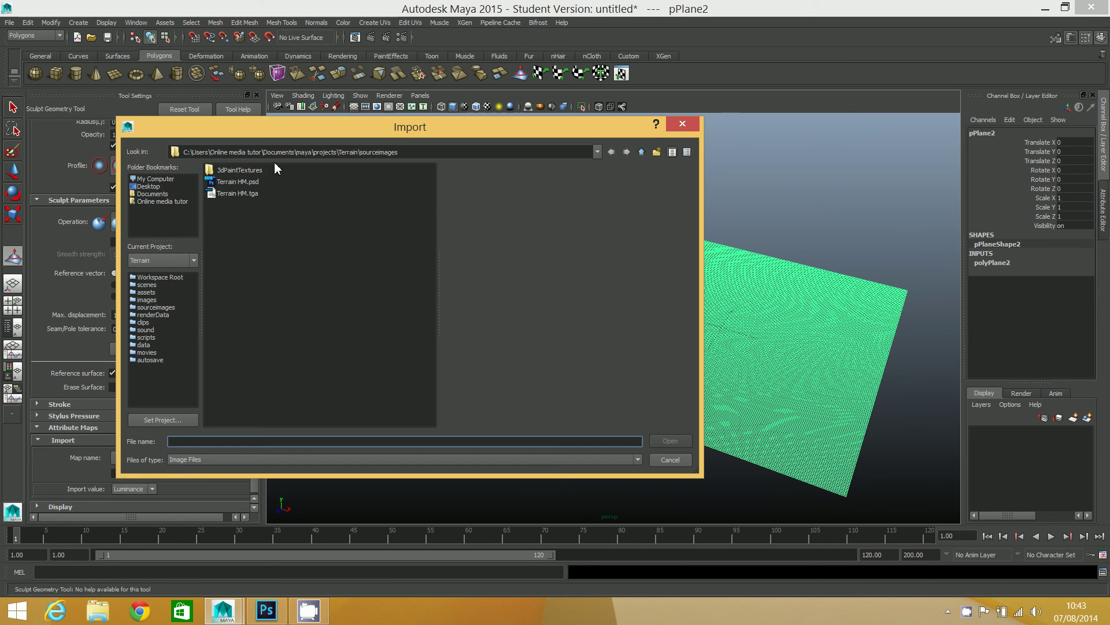
click(234, 193)
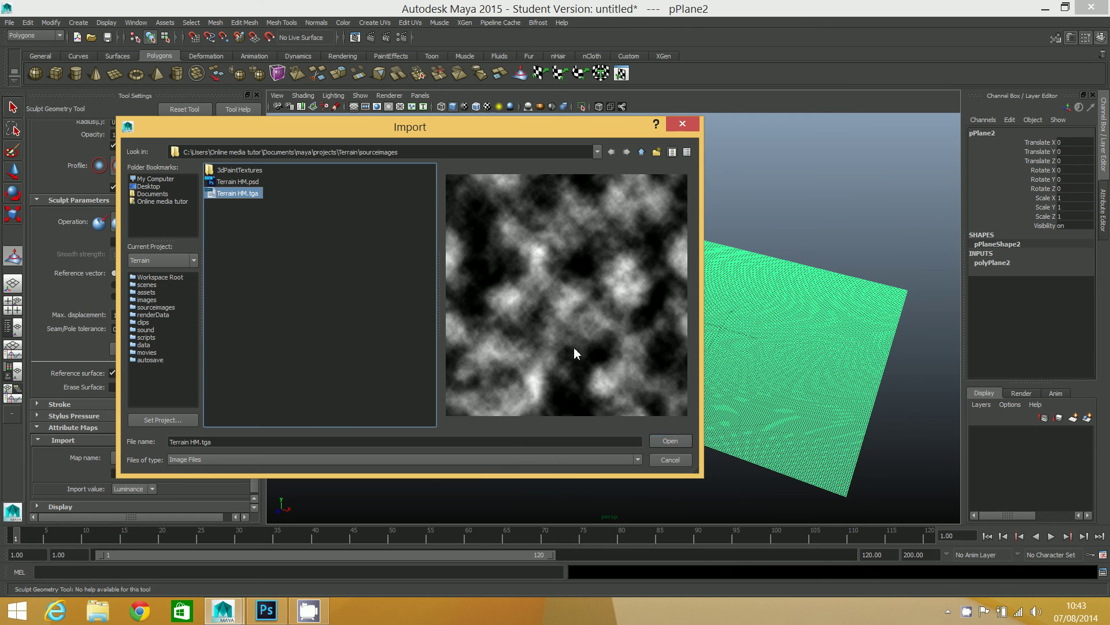
click(680, 444)
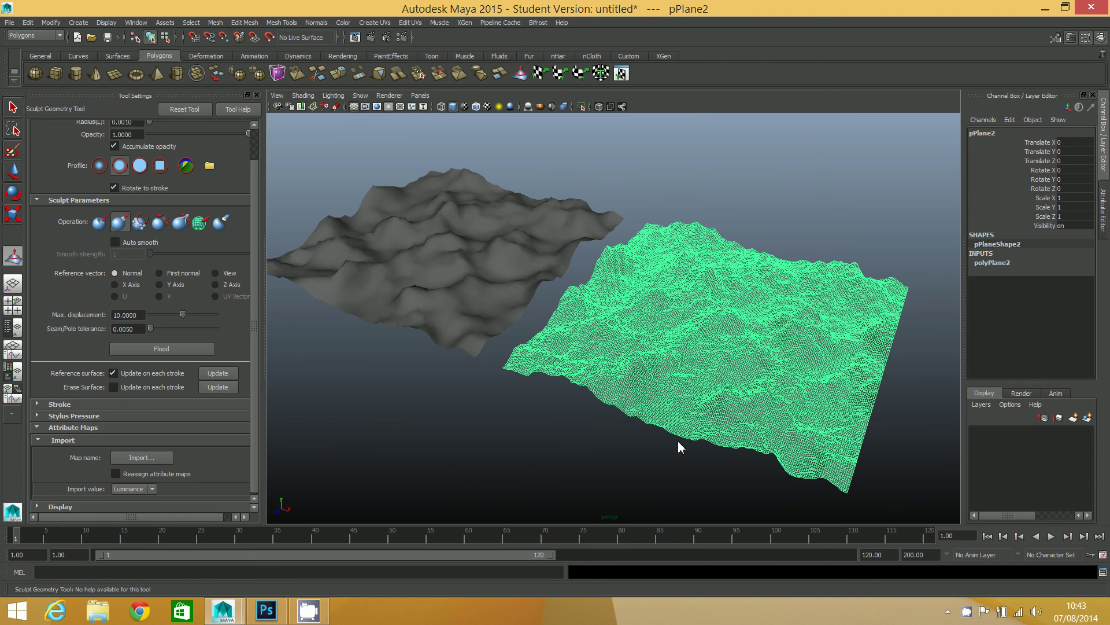
click(12, 107)
click(690, 177)
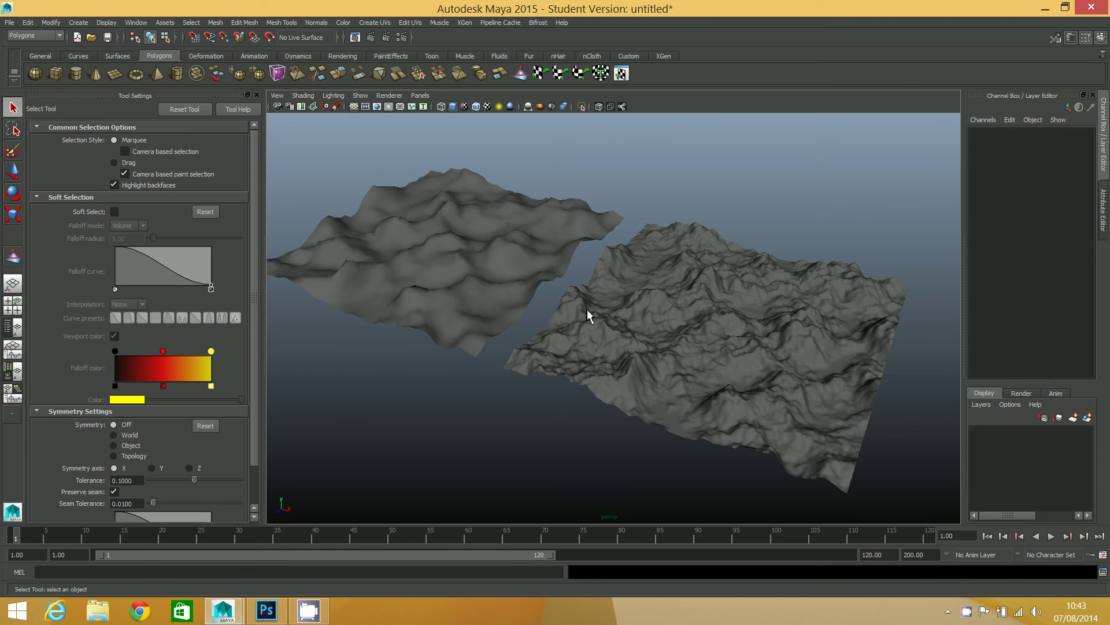
Close Tool Settings and tumble the camera to compare the 40- and 200-subdivision terrains
click(257, 95)
alt+drag(370, 269, 444, 284)
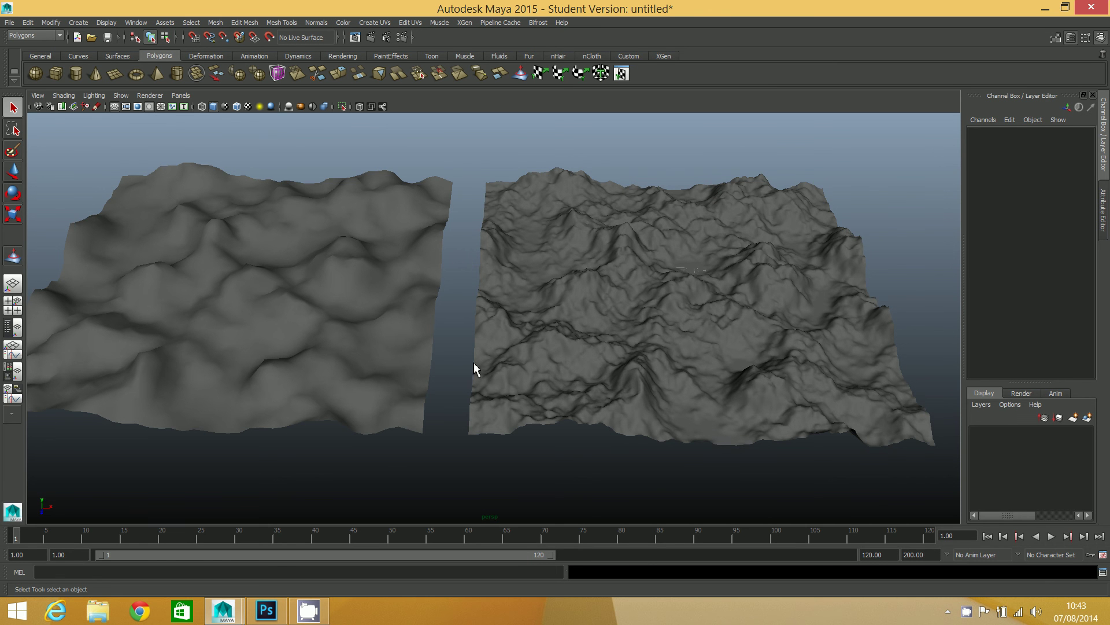
alt+drag(655, 343, 686, 337)
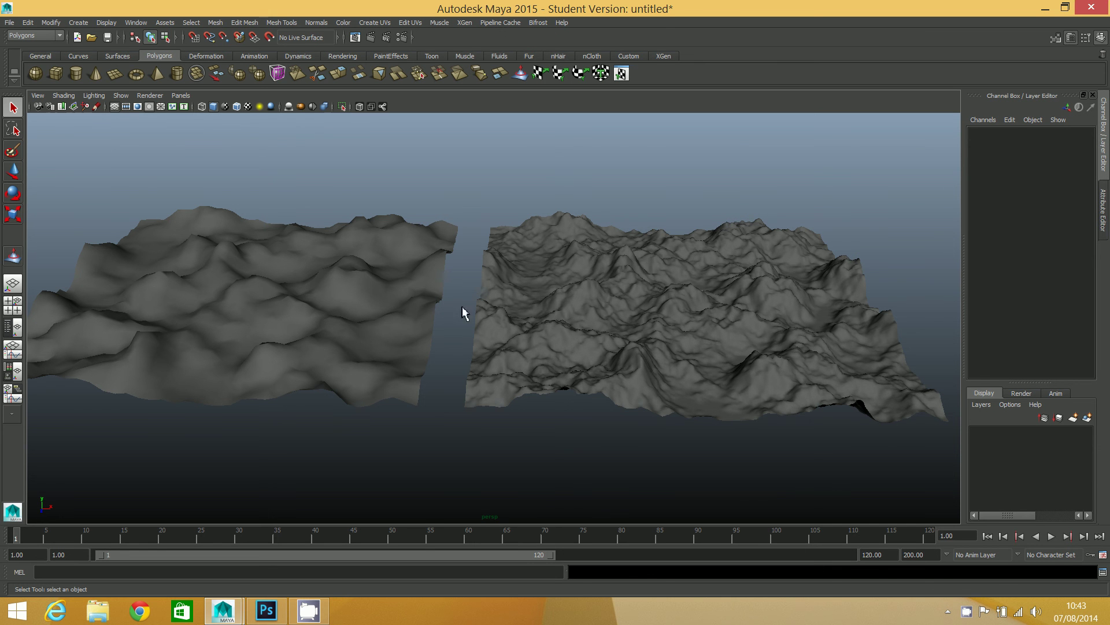
alt+drag(602, 303, 581, 316)
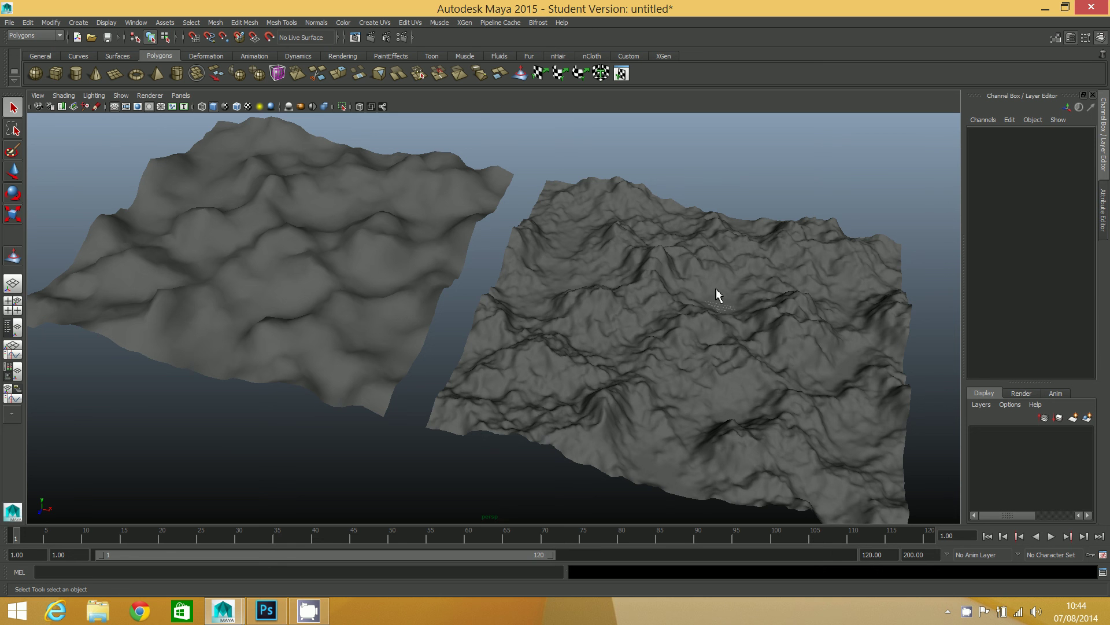